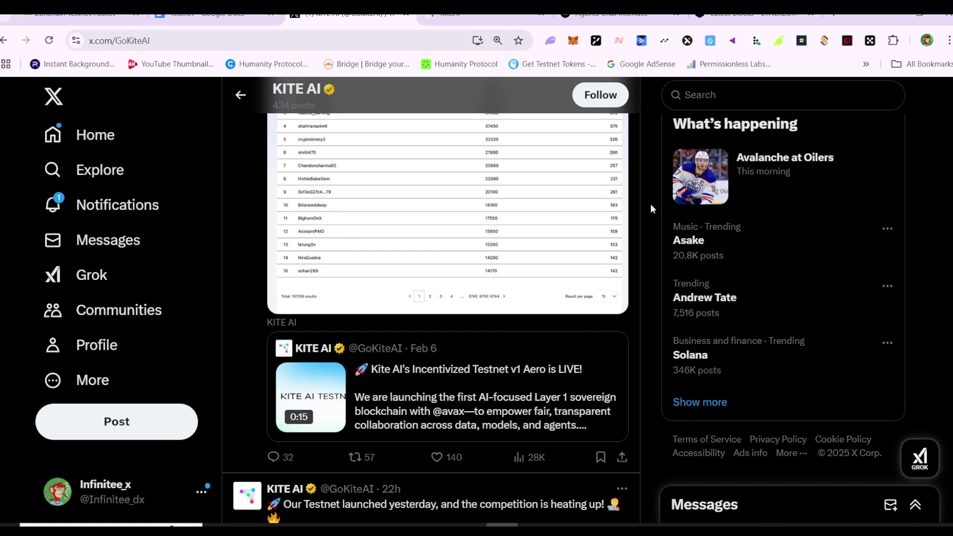
Step: Scroll through the KITE AI profile posts on X
scroll(650, 205, down, 5)
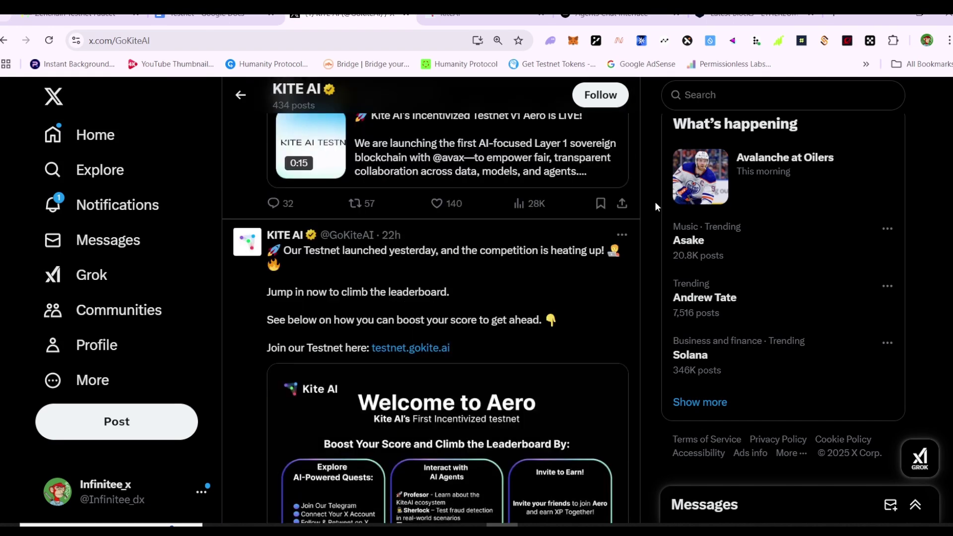
scroll(654, 202, up, 5)
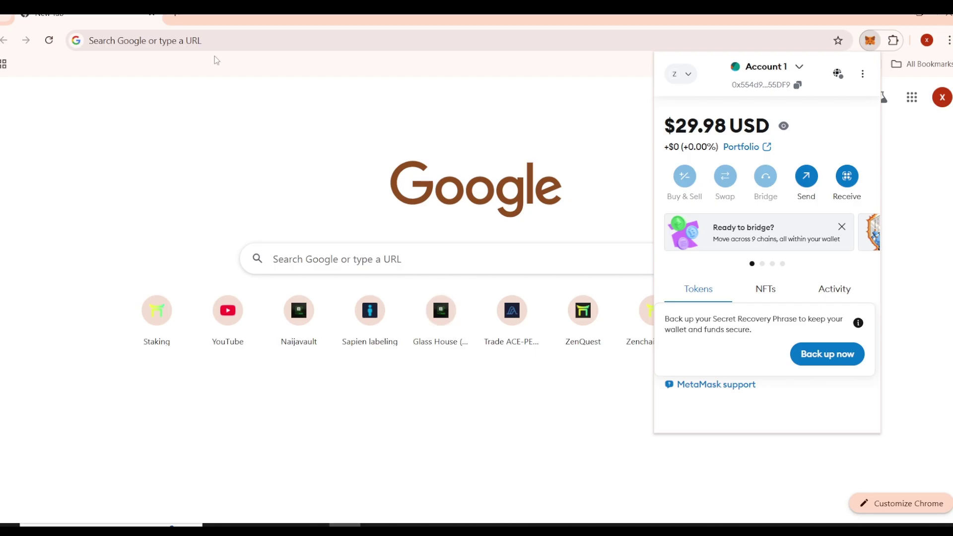
Step: Load the pasted Kite AI Aero testnet referral link in a new tab
click(239, 42)
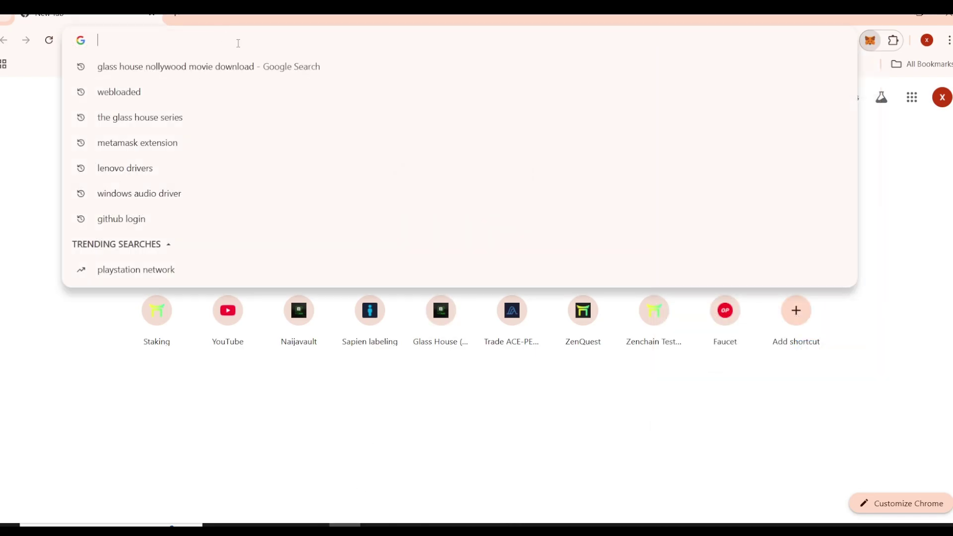
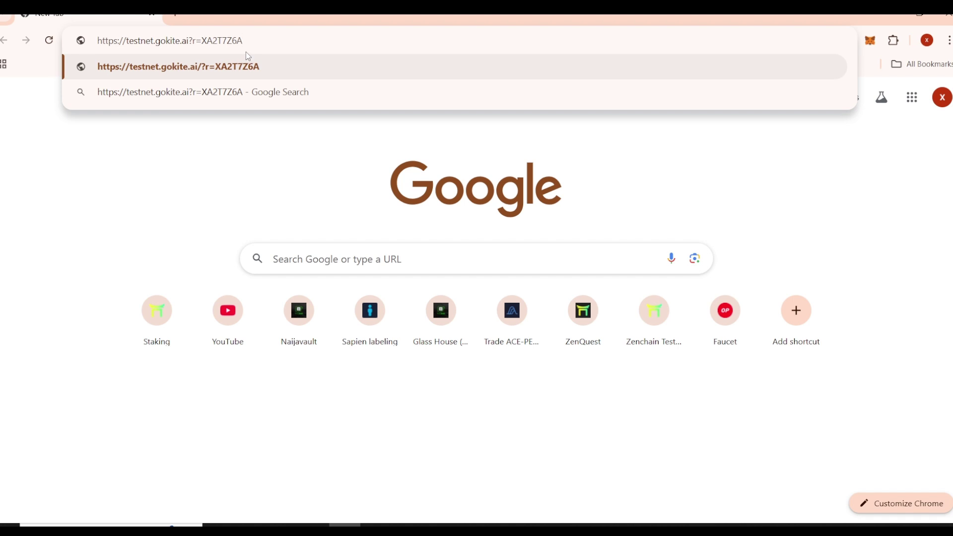
key(Return)
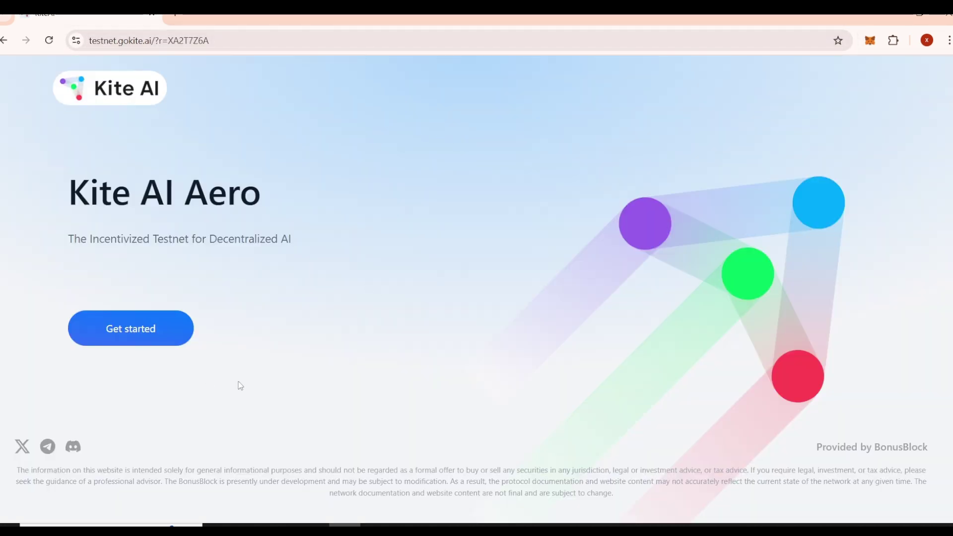
Step: Connect MetaMask, approving the connection, the Avalanche network and the signature request
click(148, 334)
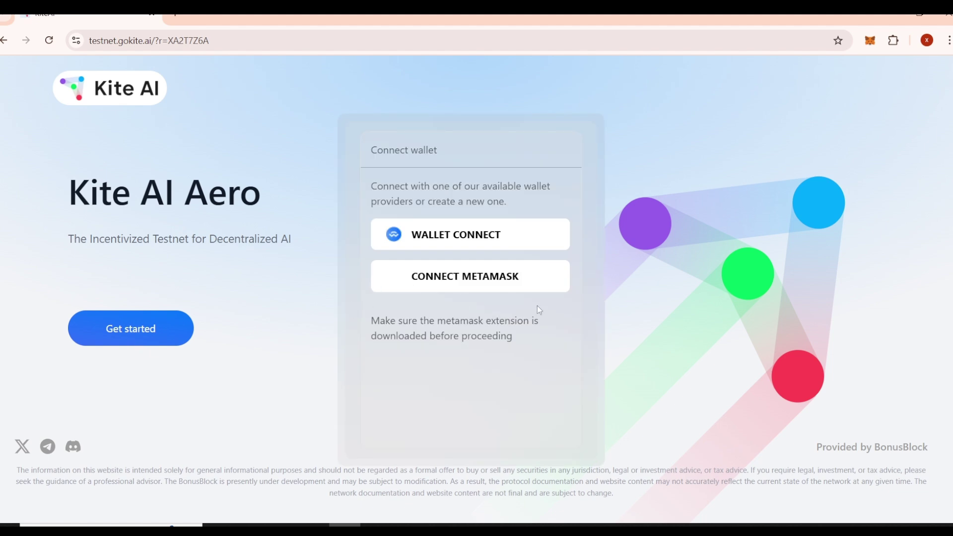
click(494, 281)
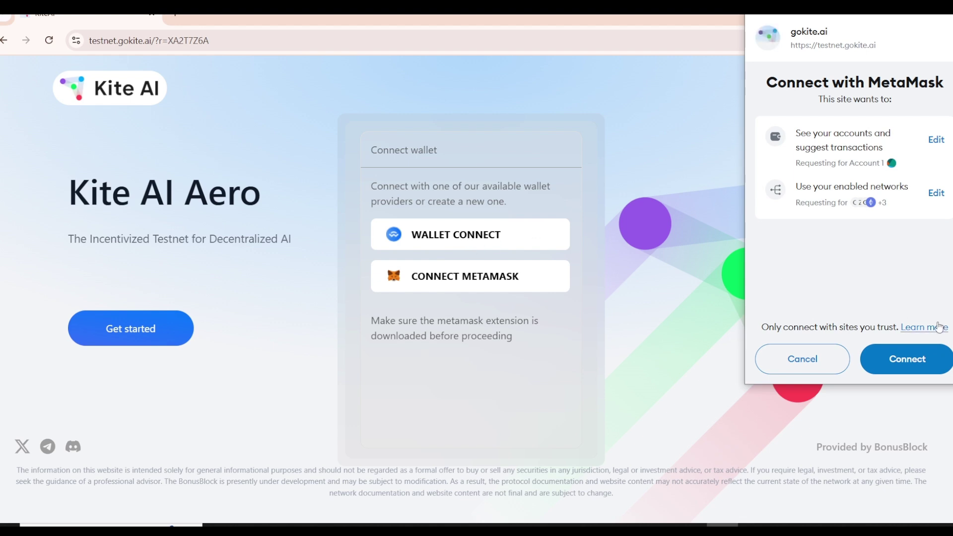
click(895, 360)
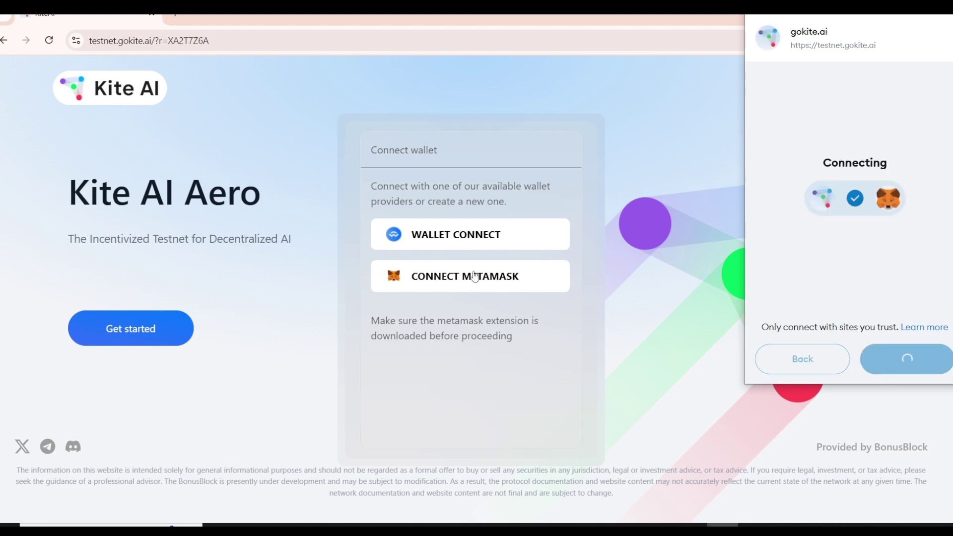
click(915, 361)
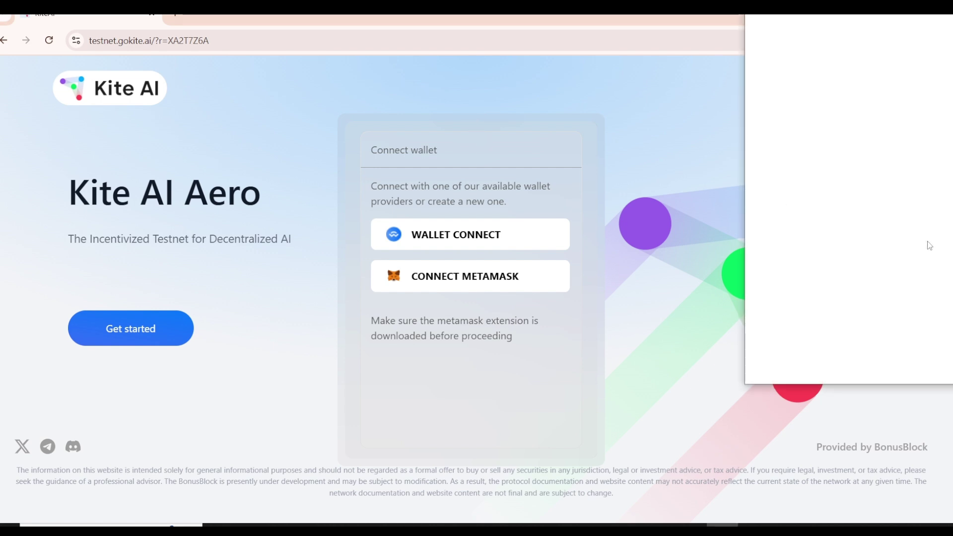
click(905, 357)
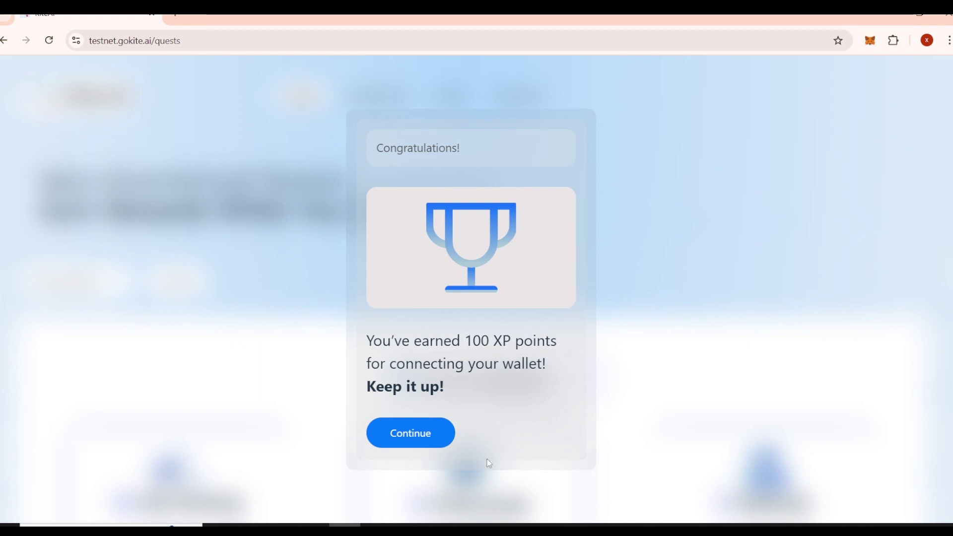
Step: Dismiss the 100 XP message, skip social linking and acknowledge the same-wallet reminder
click(411, 435)
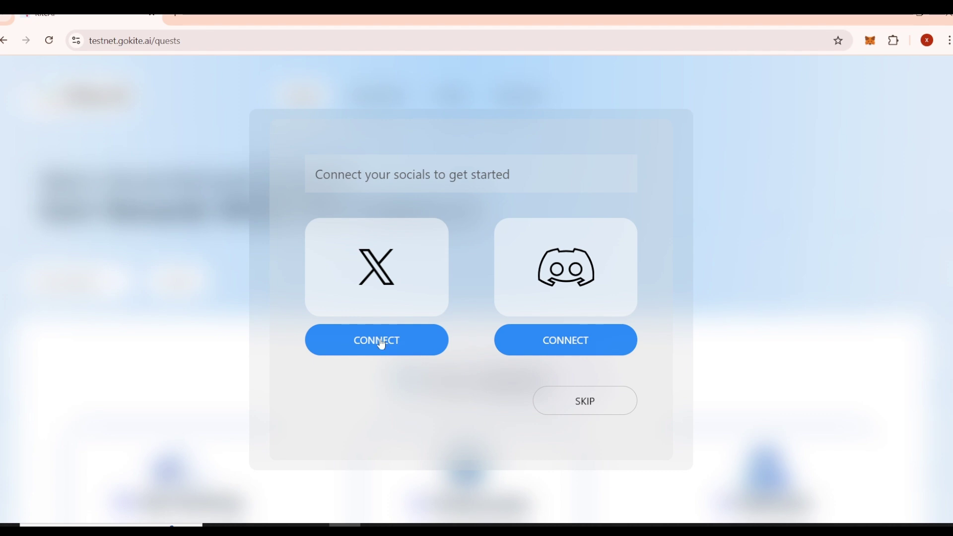
click(588, 403)
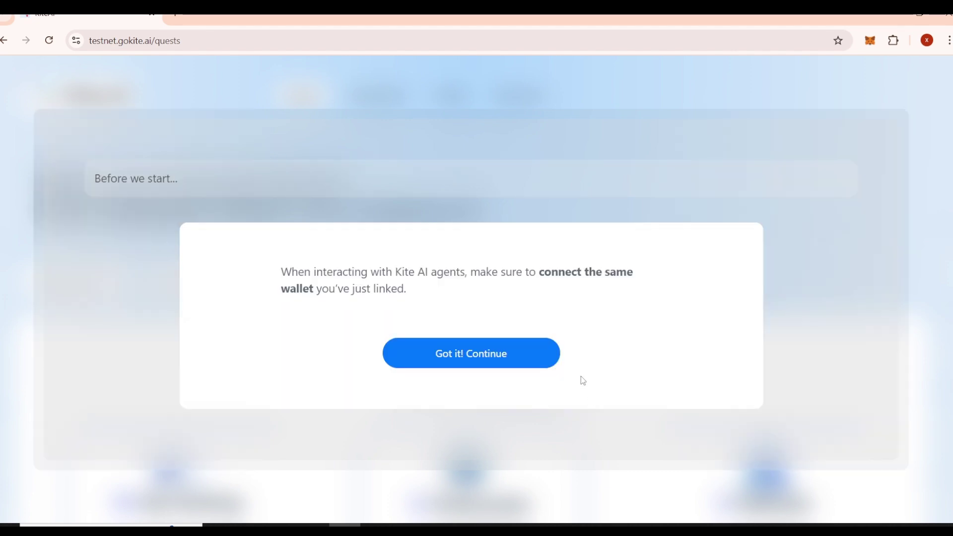
click(479, 368)
Step: Look over the quest task cards, including the completed wallet-link task
scroll(530, 279, down, 5)
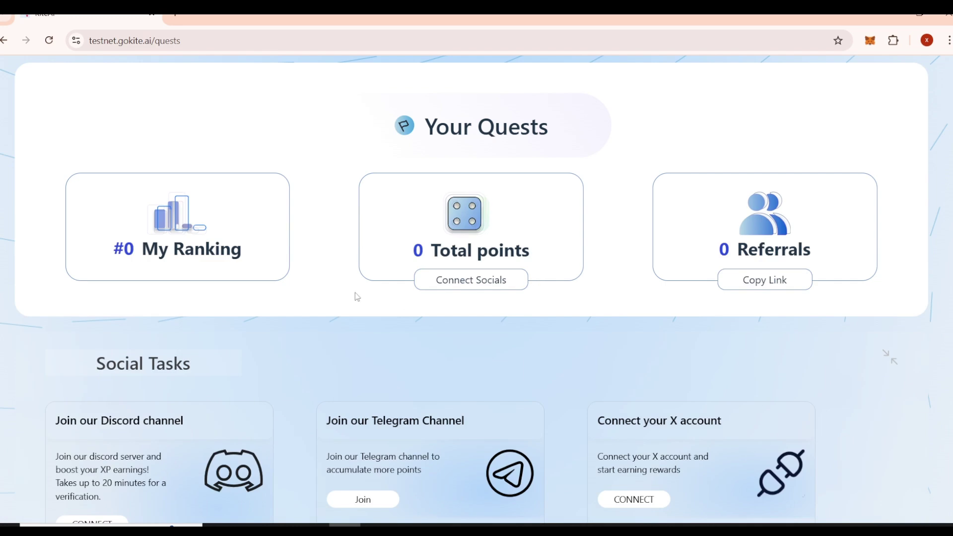
scroll(355, 293, up, 5)
scroll(327, 282, down, 6)
scroll(245, 215, up, 4)
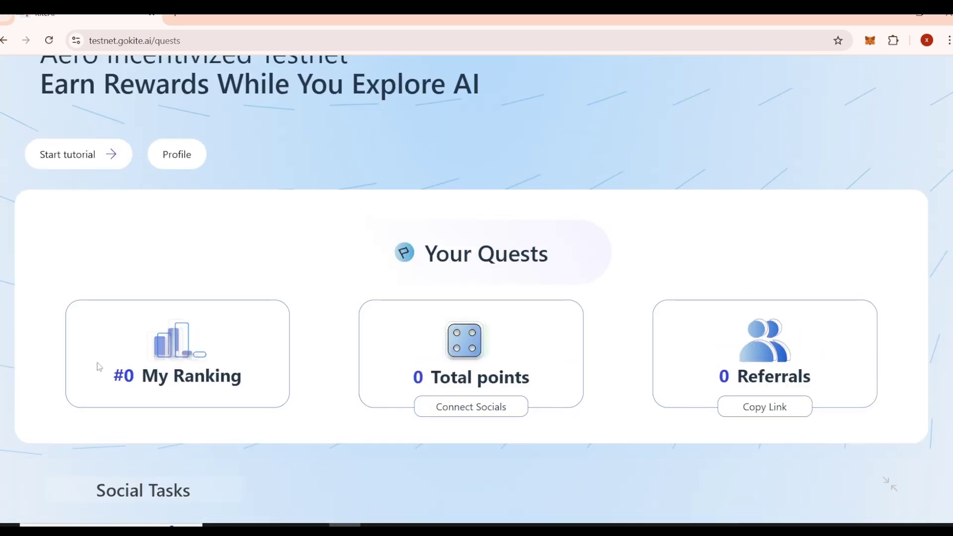
scroll(378, 338, down, 1)
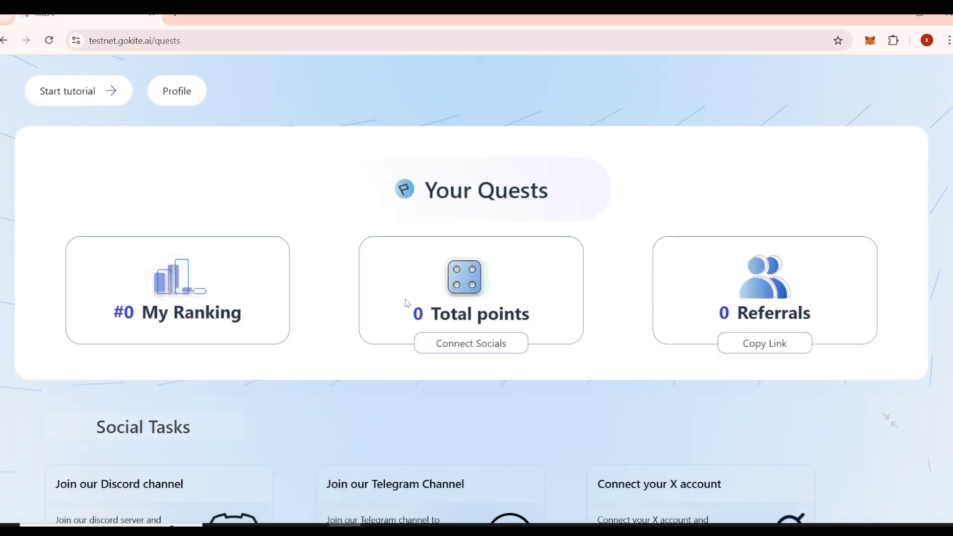
triple_click(733, 302)
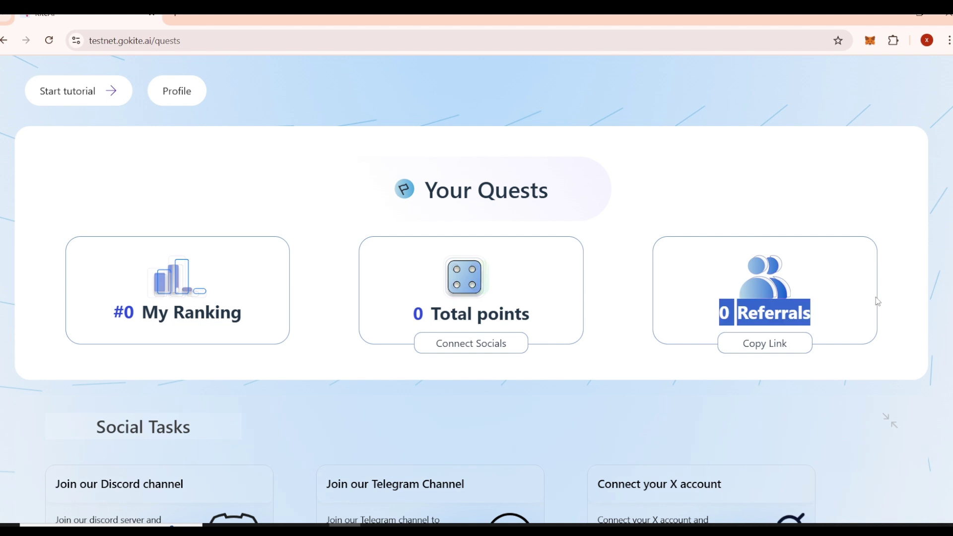
click(889, 291)
scroll(896, 292, down, 7)
scroll(896, 293, up, 3)
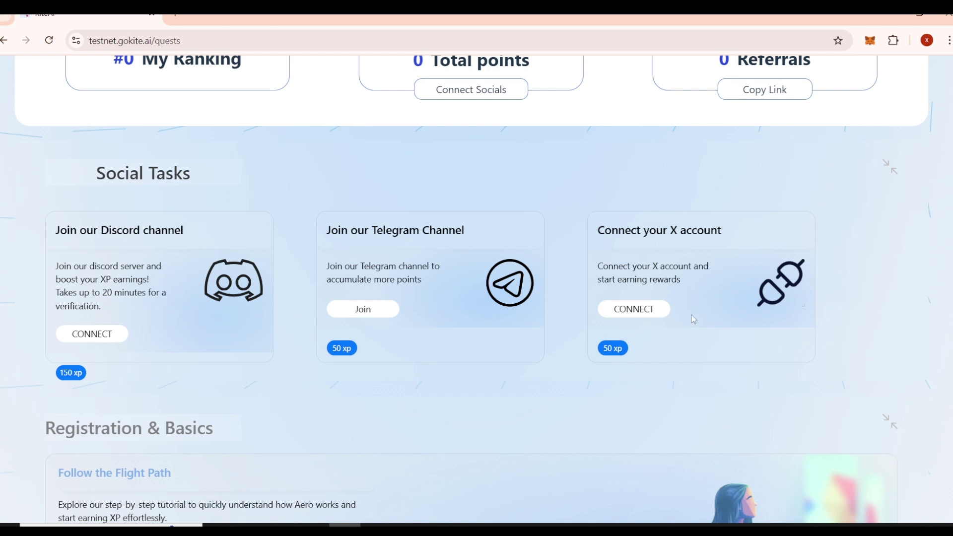
scroll(857, 325, down, 2)
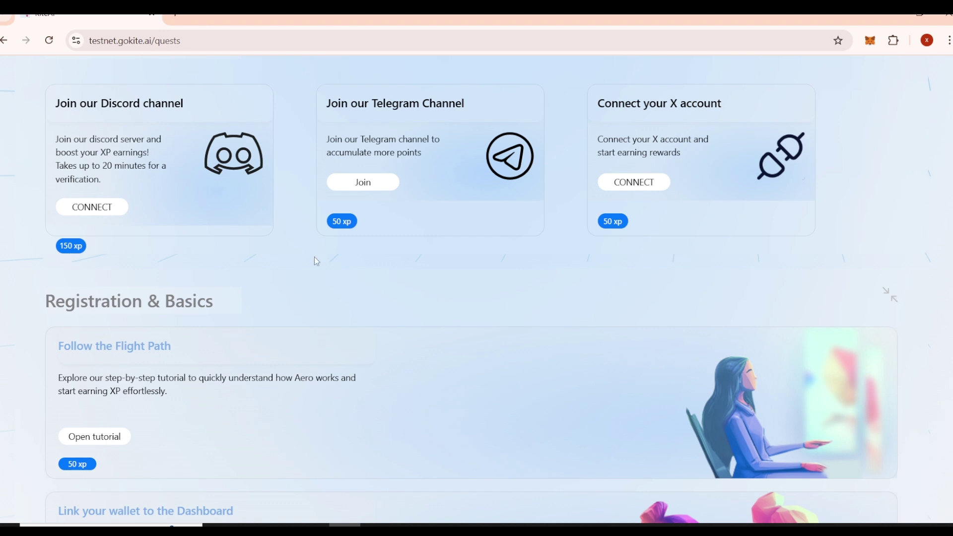
scroll(757, 241, down, 4)
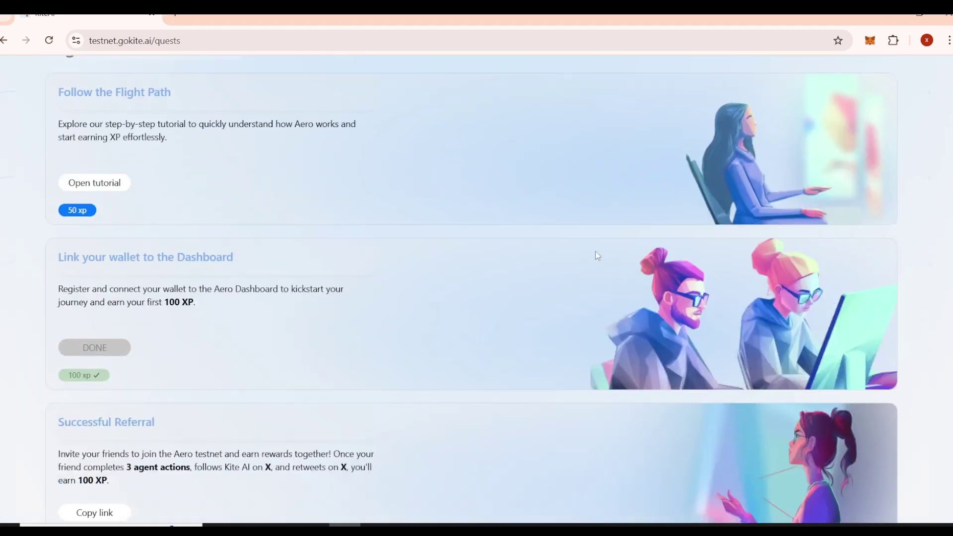
scroll(598, 256, up, 2)
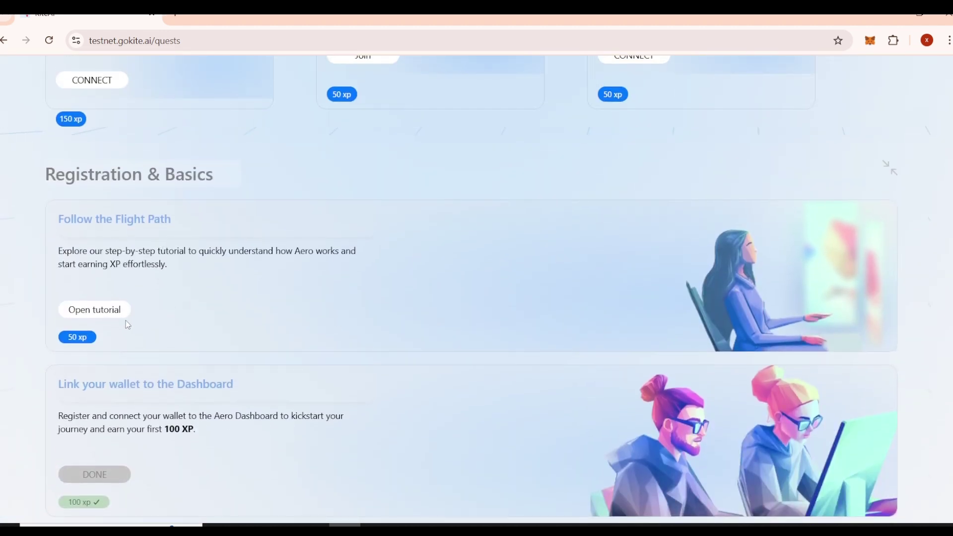
Step: Step through the Aero tutorial, then skip its remaining steps
click(96, 309)
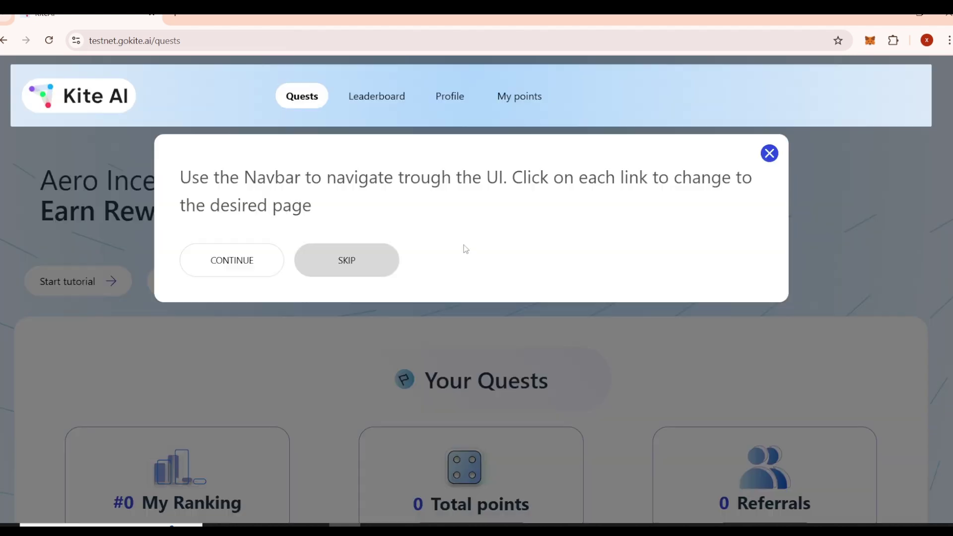
click(232, 267)
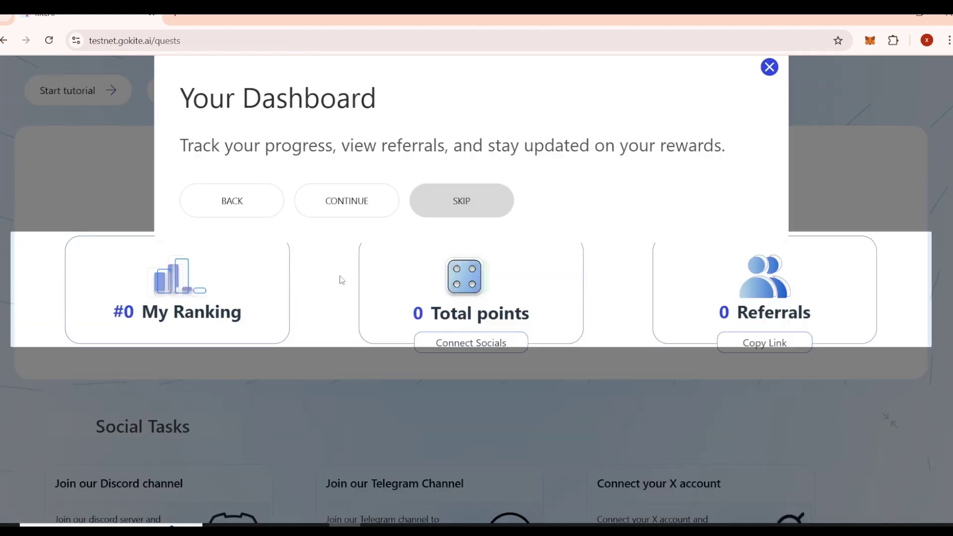
click(332, 200)
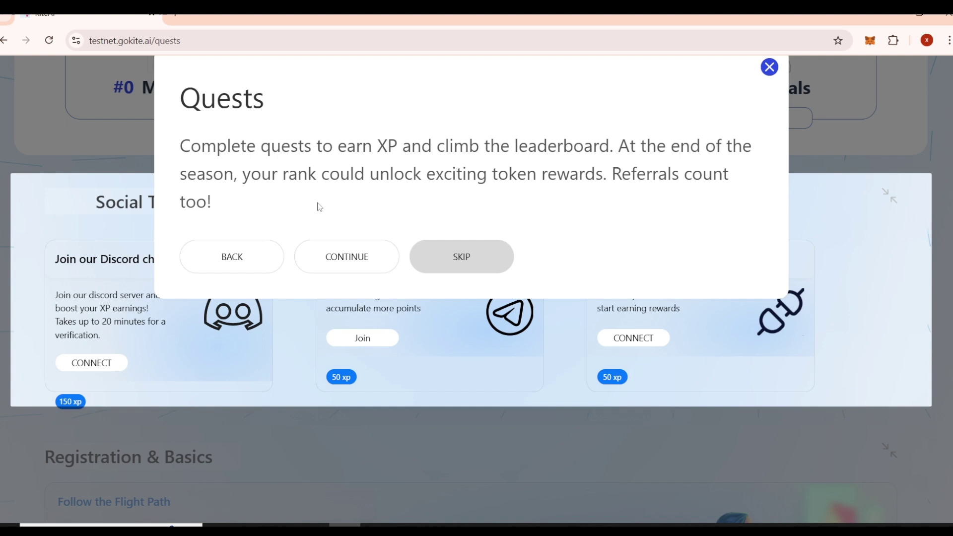
click(329, 254)
click(219, 297)
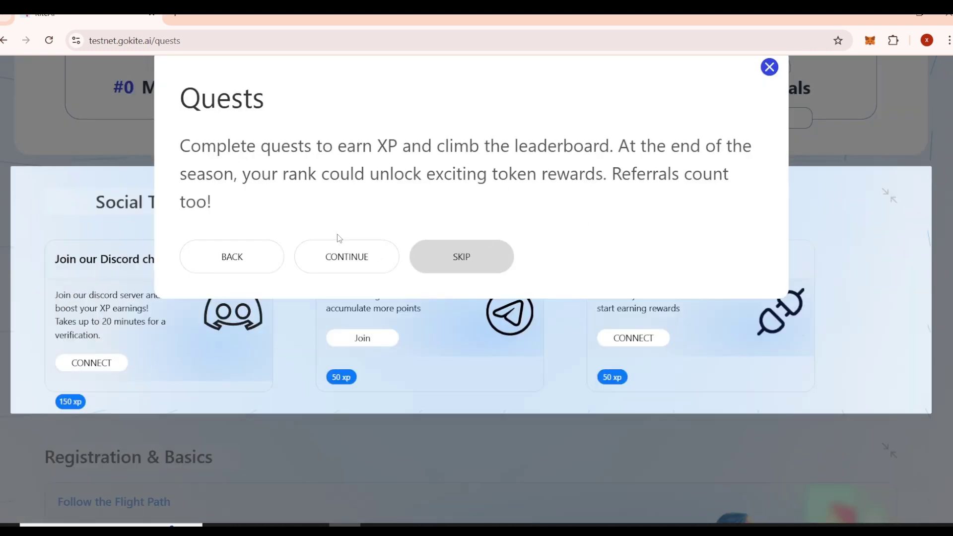
click(450, 255)
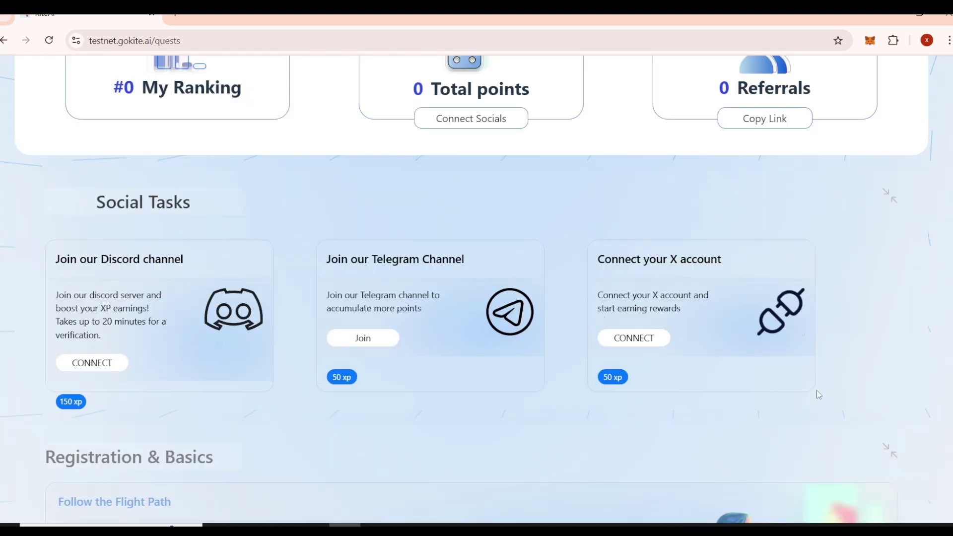
Step: Check Interaction Status (0 actions, 0/200 daily XP) and the Professor, Sherlock and Crypto Buddy cards
scroll(785, 397, down, 12)
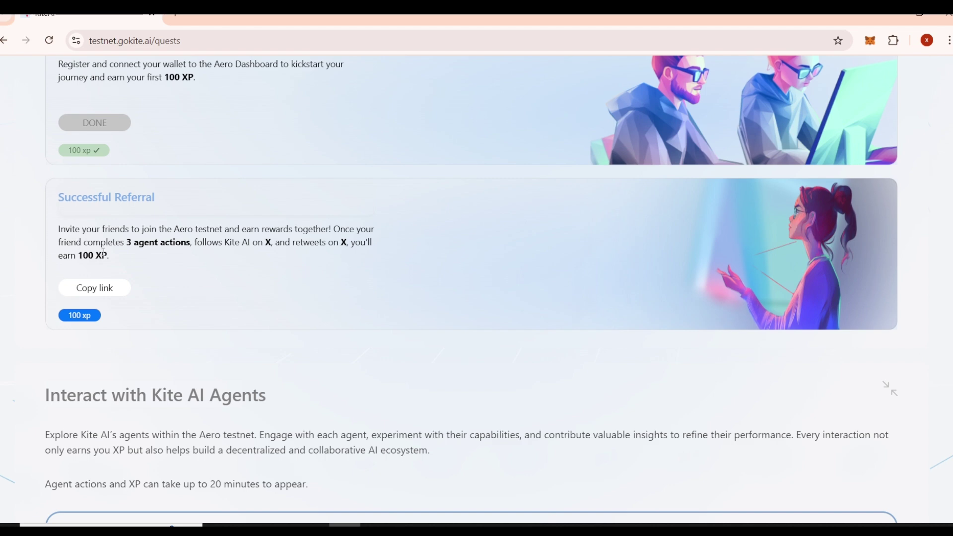
scroll(517, 305, down, 2)
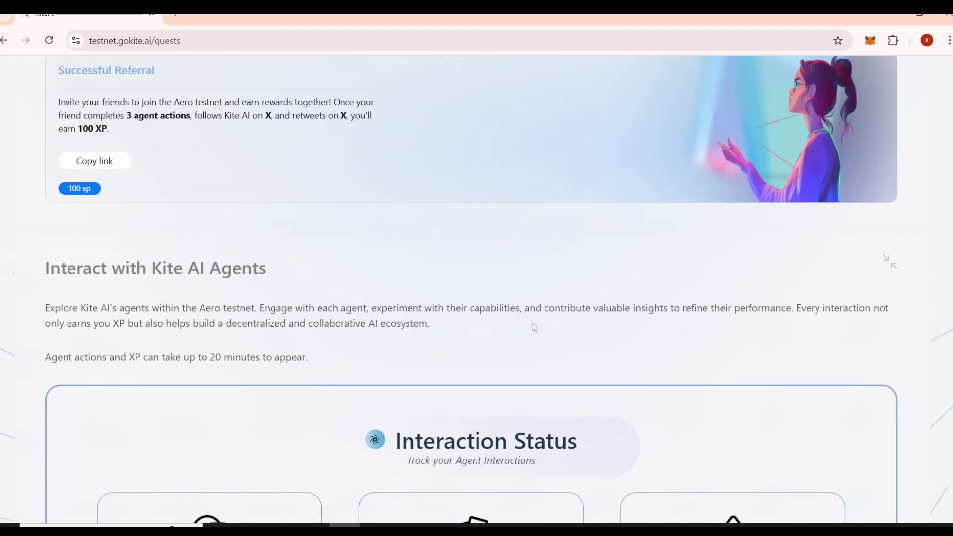
scroll(535, 327, down, 4)
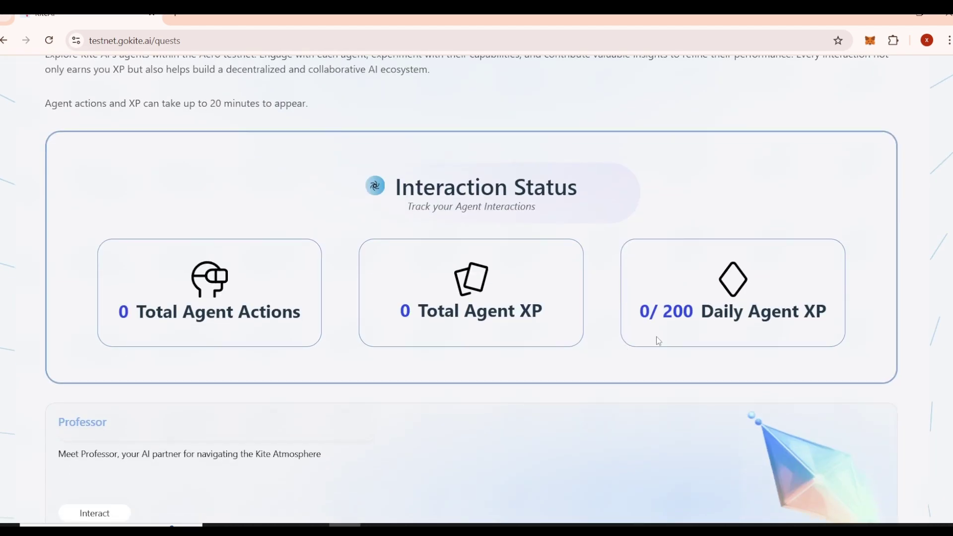
scroll(659, 342, down, 5)
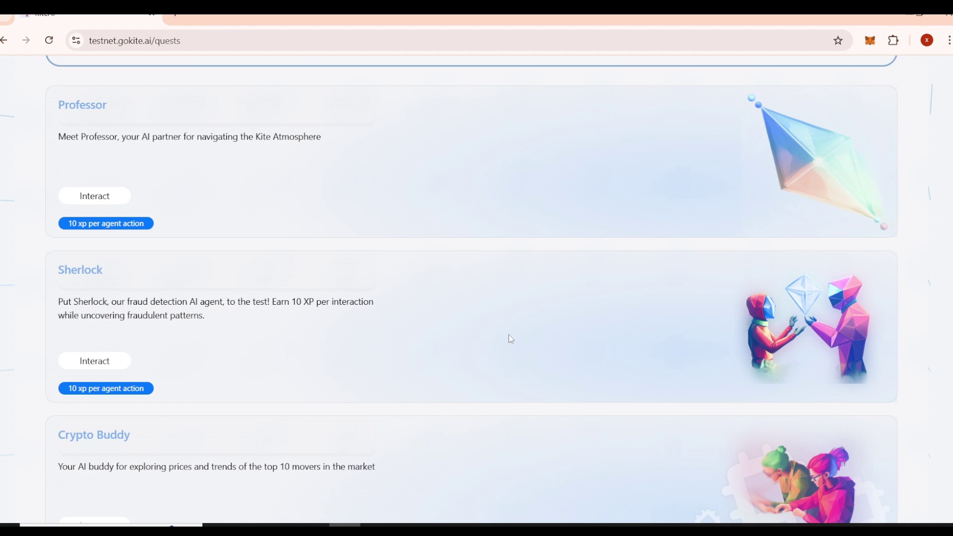
scroll(513, 334, up, 5)
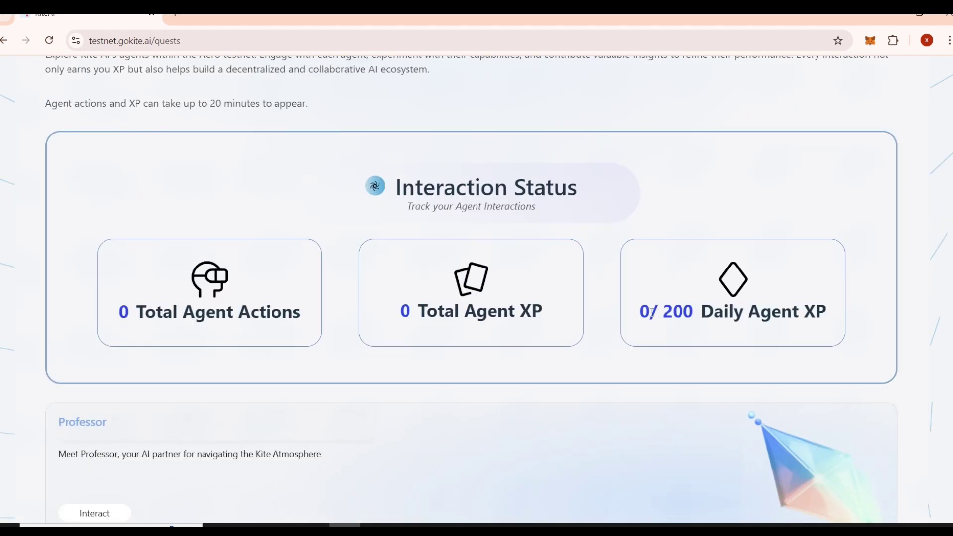
drag(652, 313, 639, 316)
scroll(891, 343, down, 5)
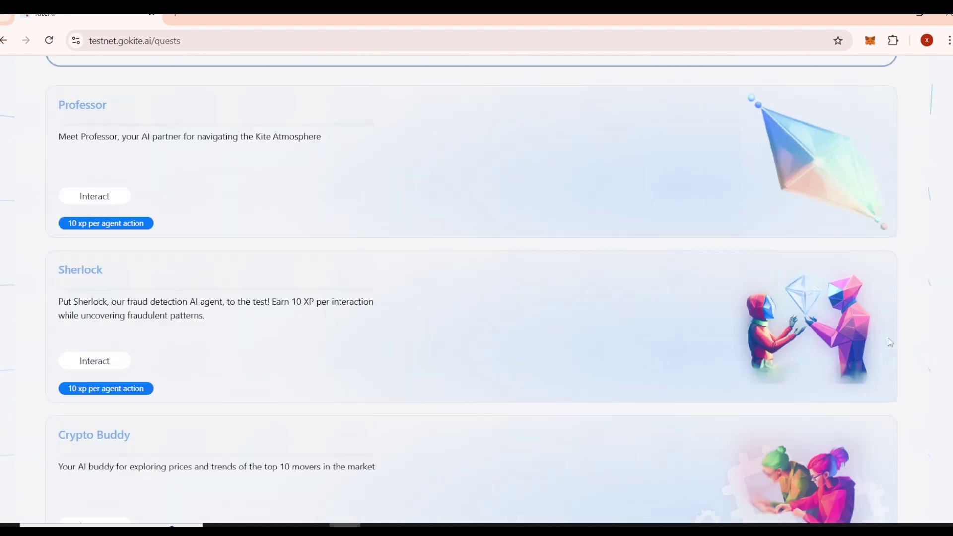
scroll(347, 365, down, 1)
scroll(276, 347, up, 1)
Step: Open Professor's chat in a new tab, connect MetaMask, and send 'What is Kite AI?'
click(90, 201)
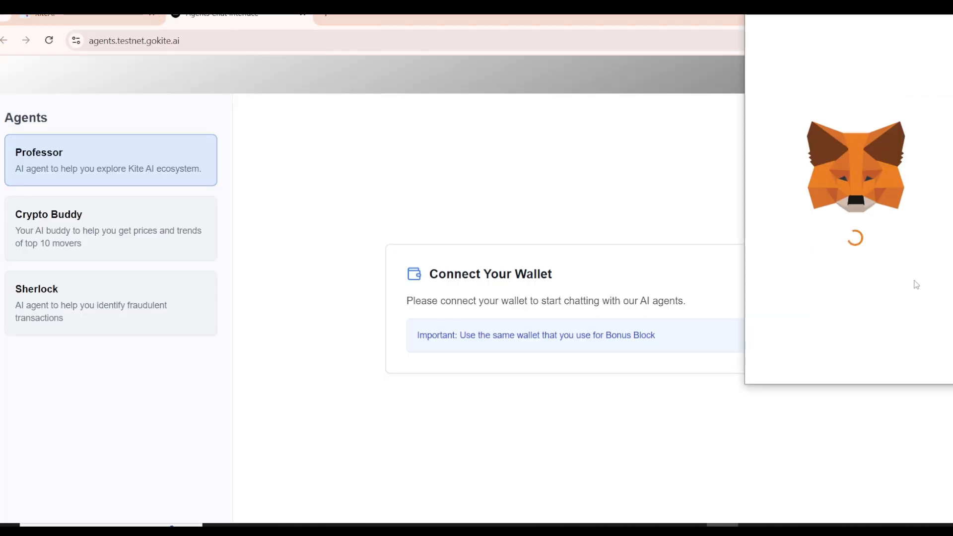
click(903, 367)
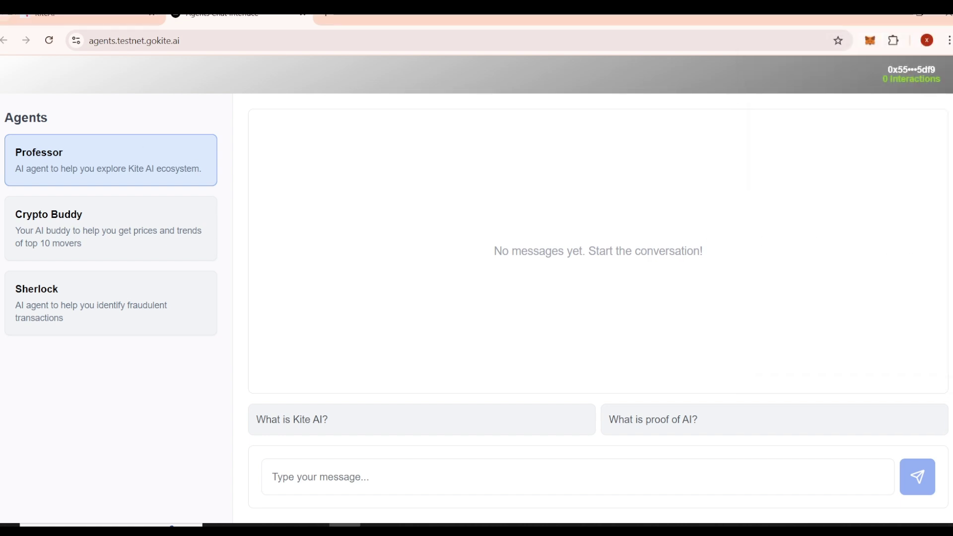
key(ctrl+shift+Tab)
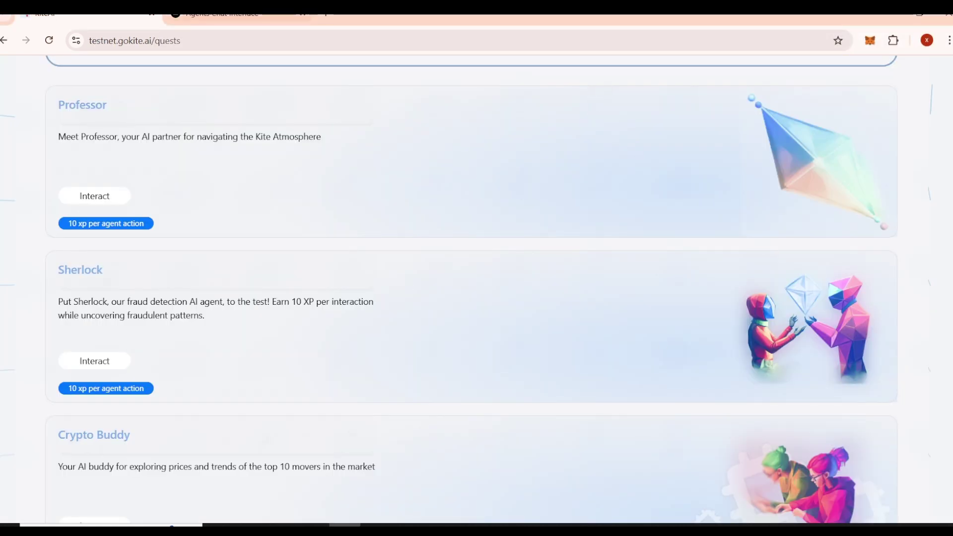
key(ctrl+Tab)
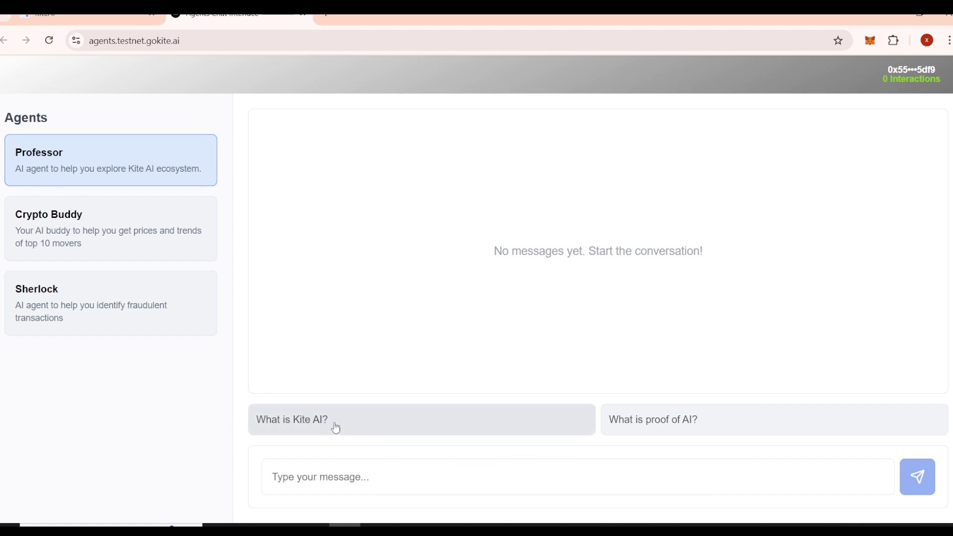
click(416, 432)
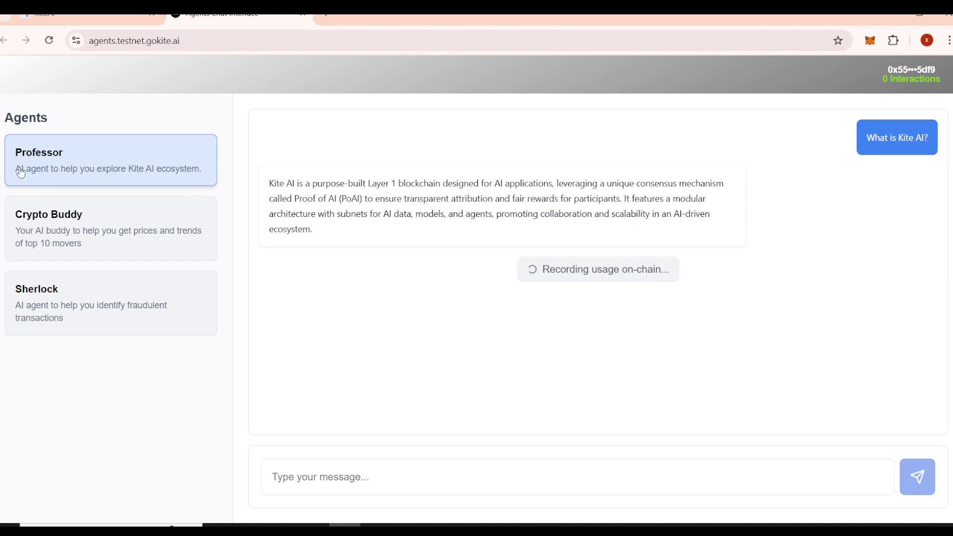
Step: Read Professor's answer and its 'Recording usage on-chain' status
drag(15, 170, 193, 178)
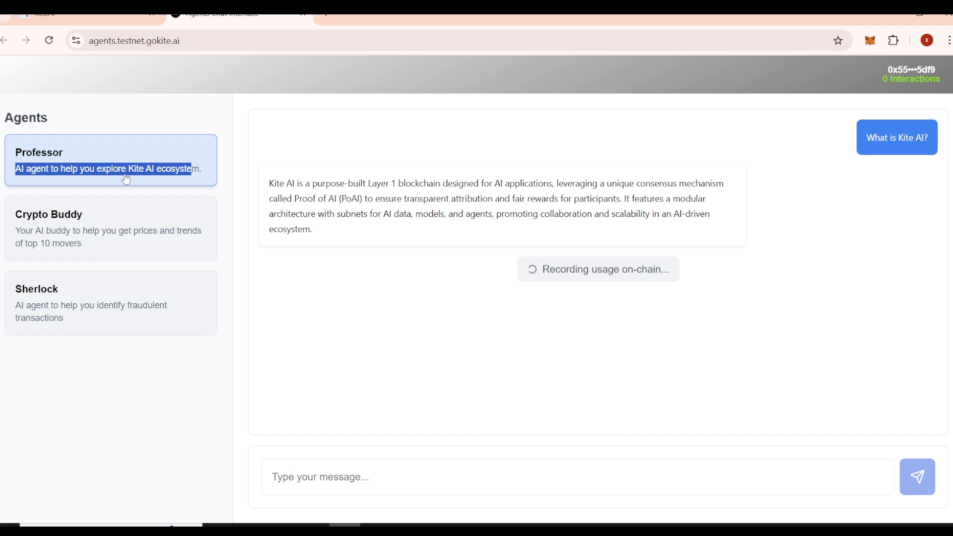
click(179, 130)
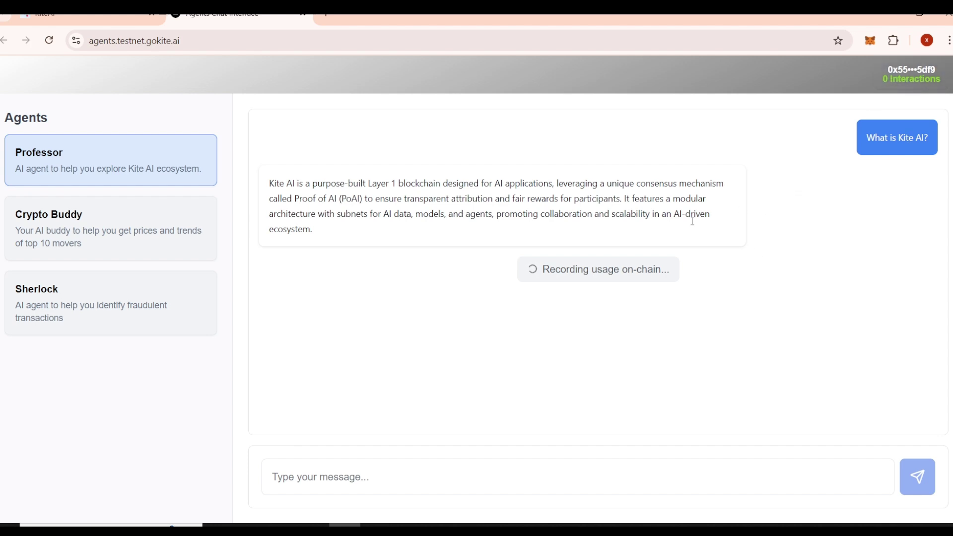
drag(681, 276, 537, 277)
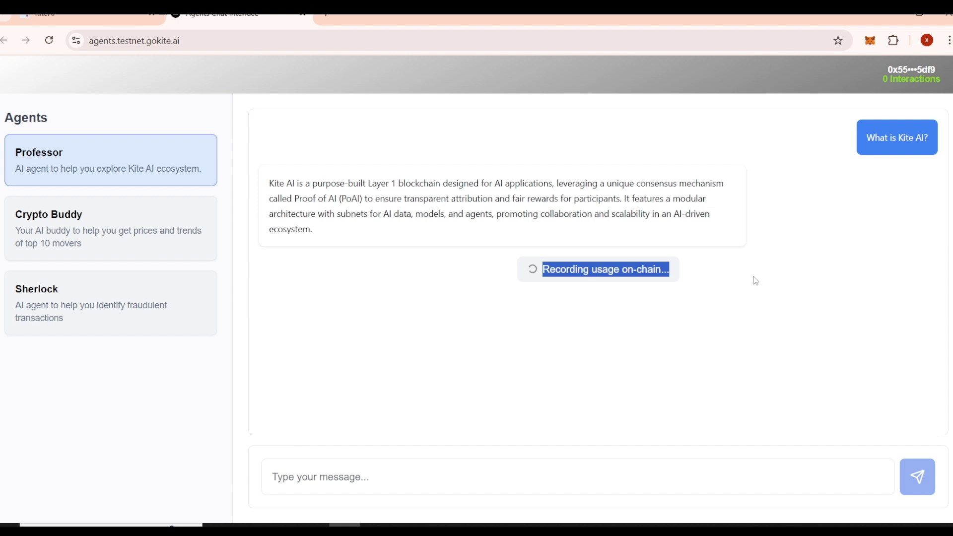
click(562, 272)
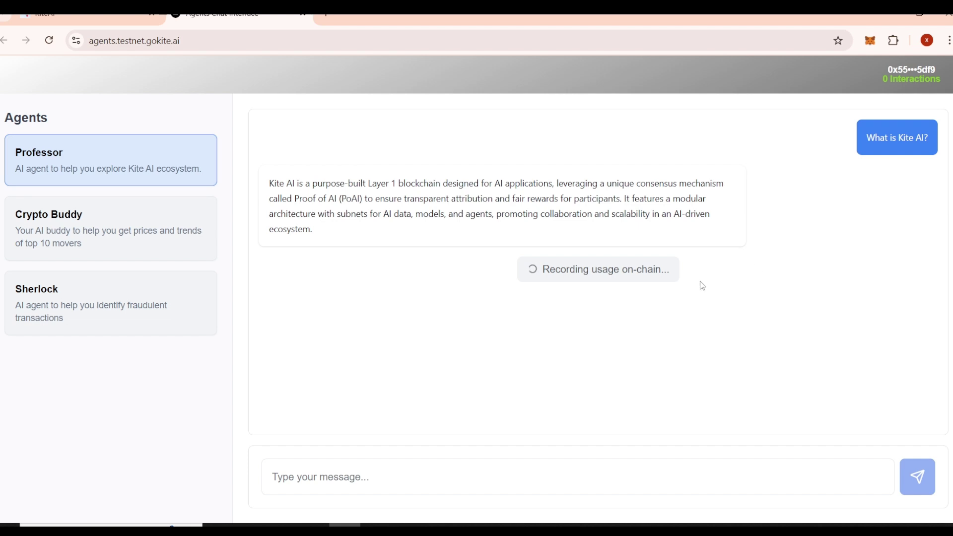
drag(473, 277, 720, 277)
click(505, 303)
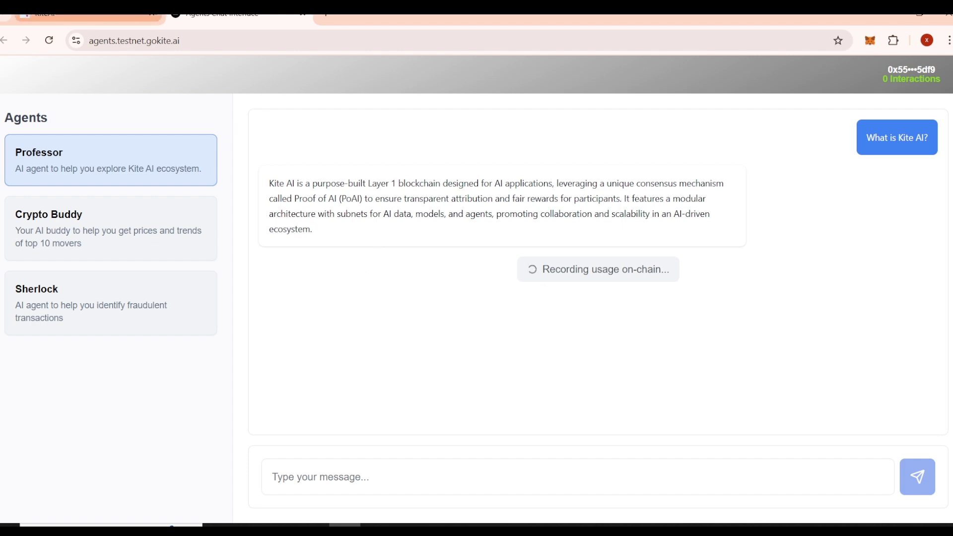
Step: Confirm daily agent XP is still 0/200 on the quests tab, then open Crypto Buddy
click(85, 17)
scroll(614, 273, up, 10)
scroll(745, 264, down, 4)
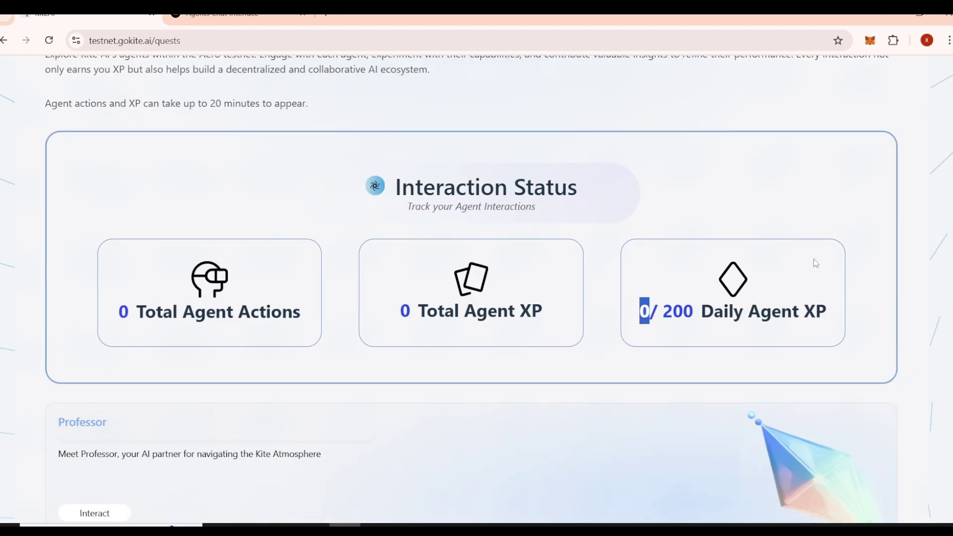
click(605, 331)
click(234, 15)
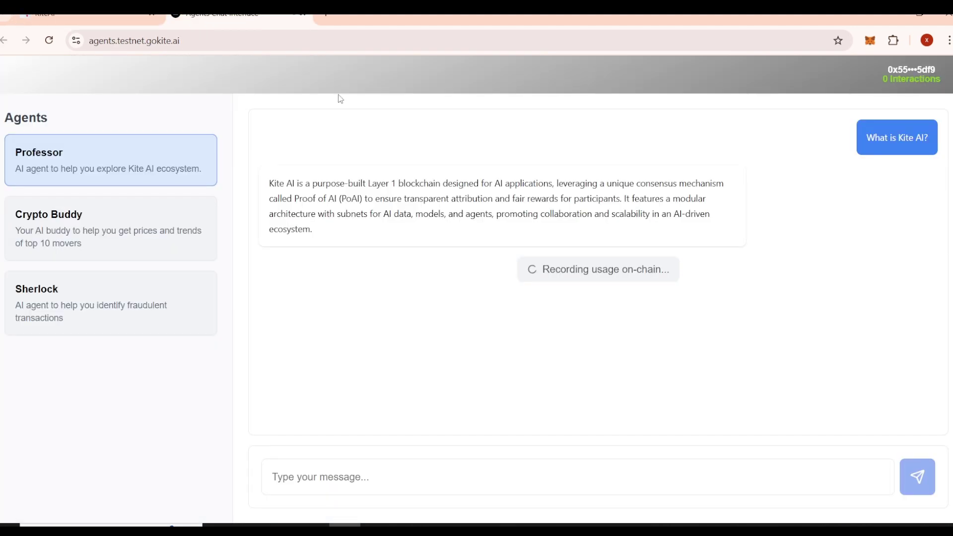
click(94, 236)
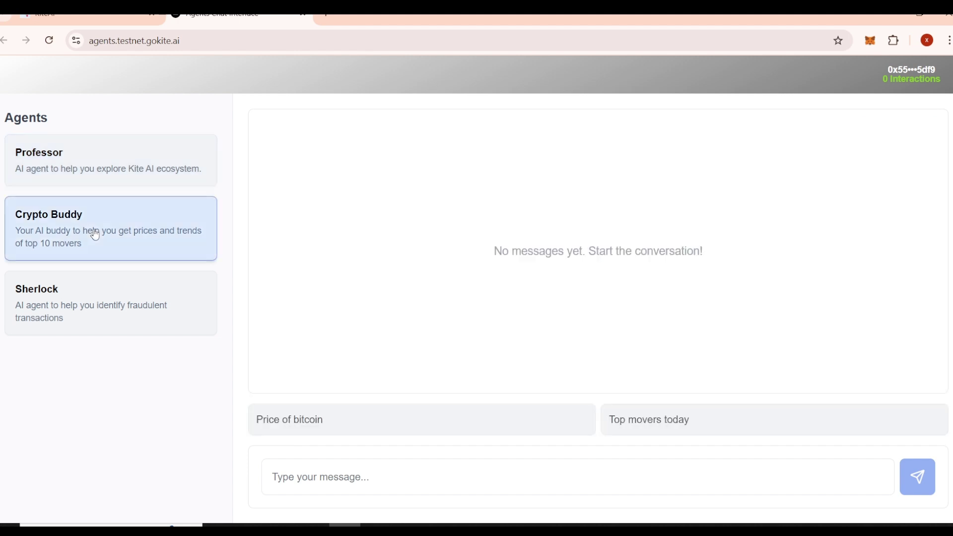
Step: Send Crypto Buddy 'what is bitcoin' and note its failed on-chain usage recording
click(391, 479)
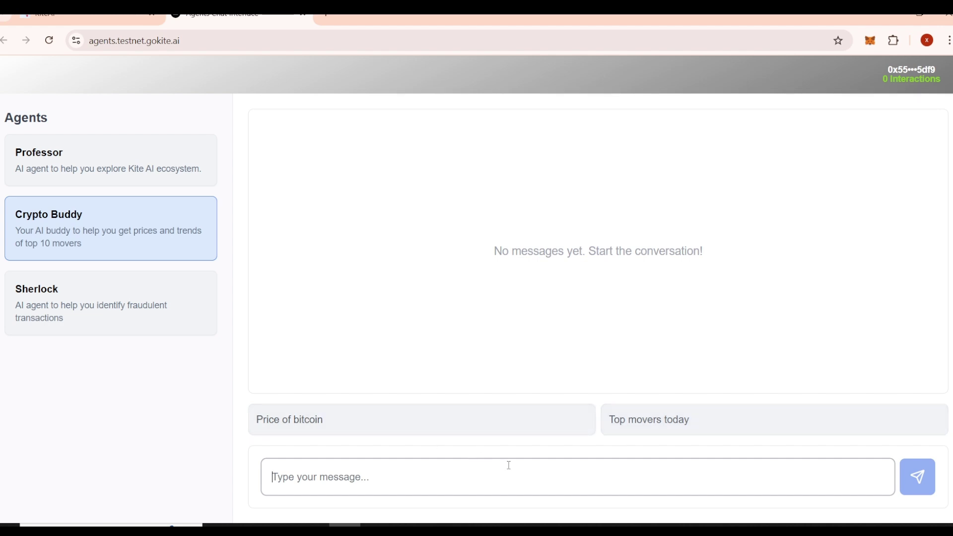
text(whqa)
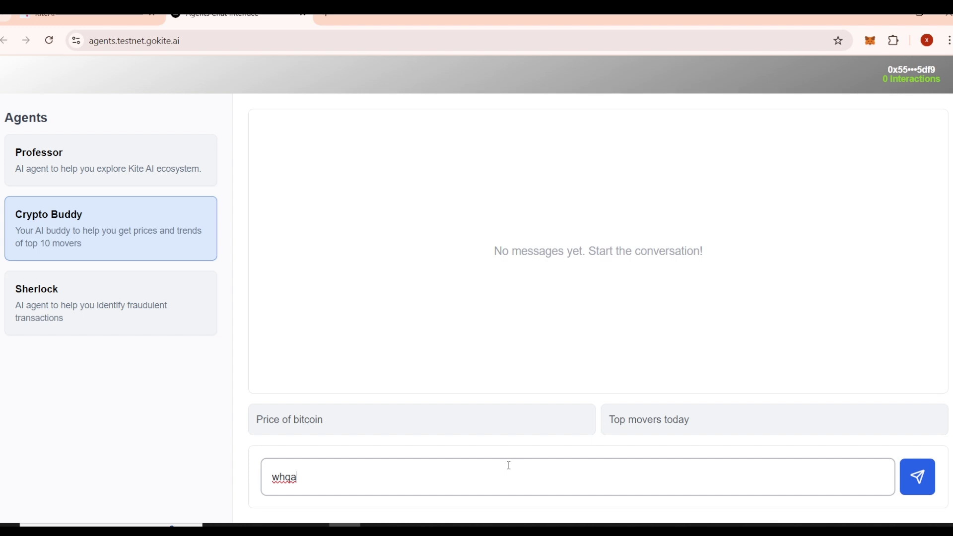
key(BackSpace)
text(a)
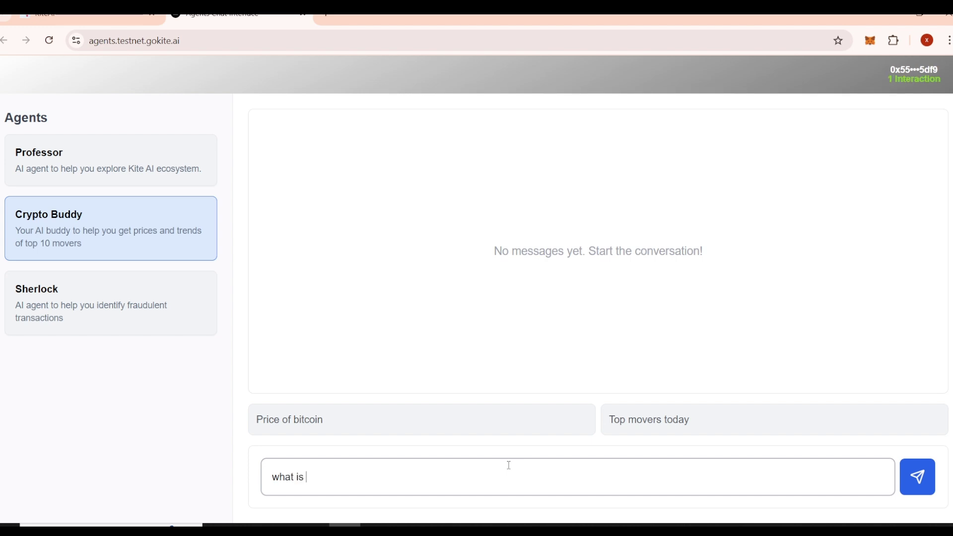
text(bi)
key(BackSpace)
key(BackSpace)
text(biy)
key(Return)
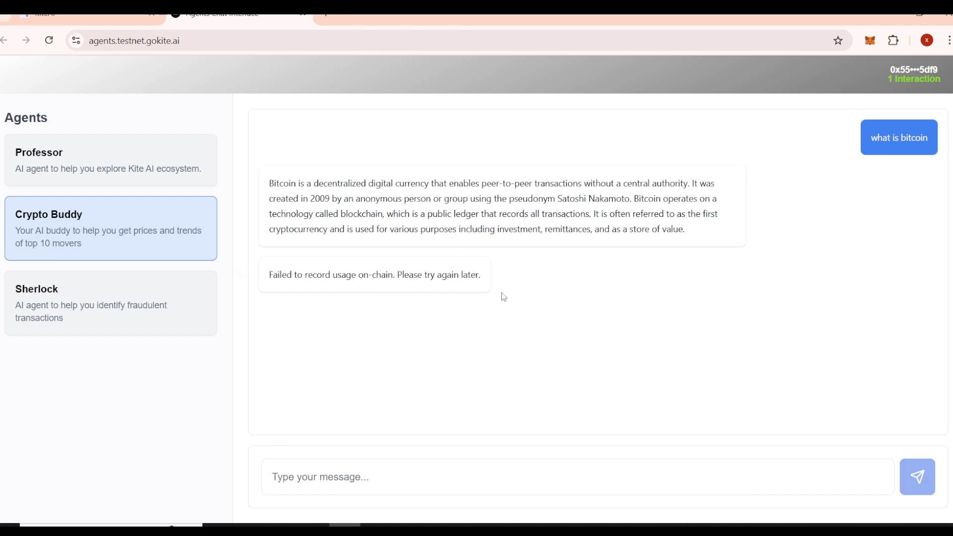
drag(502, 296, 268, 308)
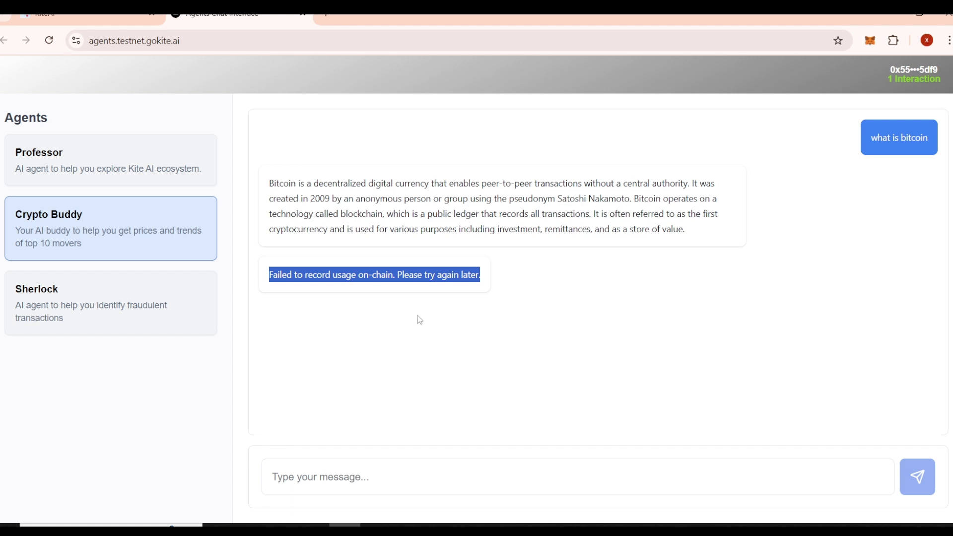
click(451, 295)
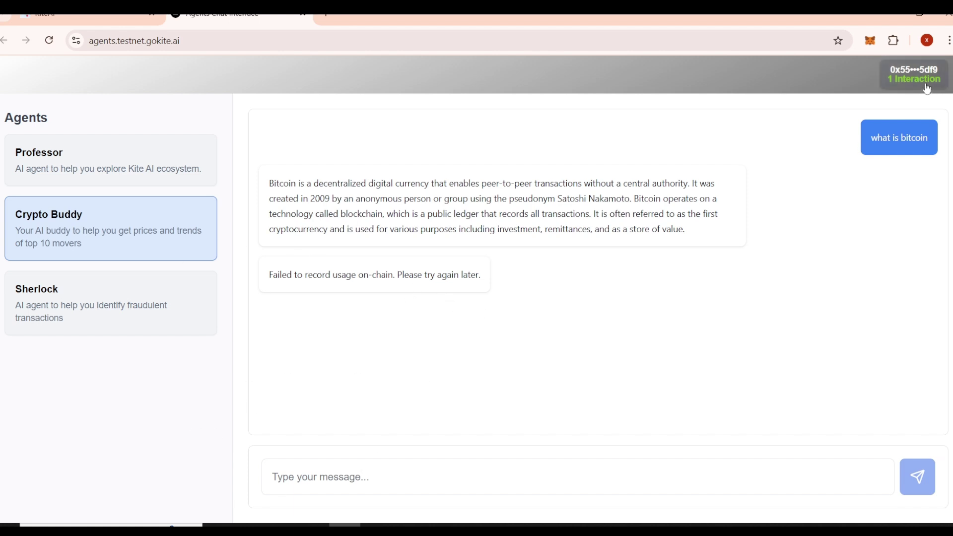
Step: Reopen the Professor chat and verify its 'What is Kite AI?' usage is recorded on-chain
click(98, 154)
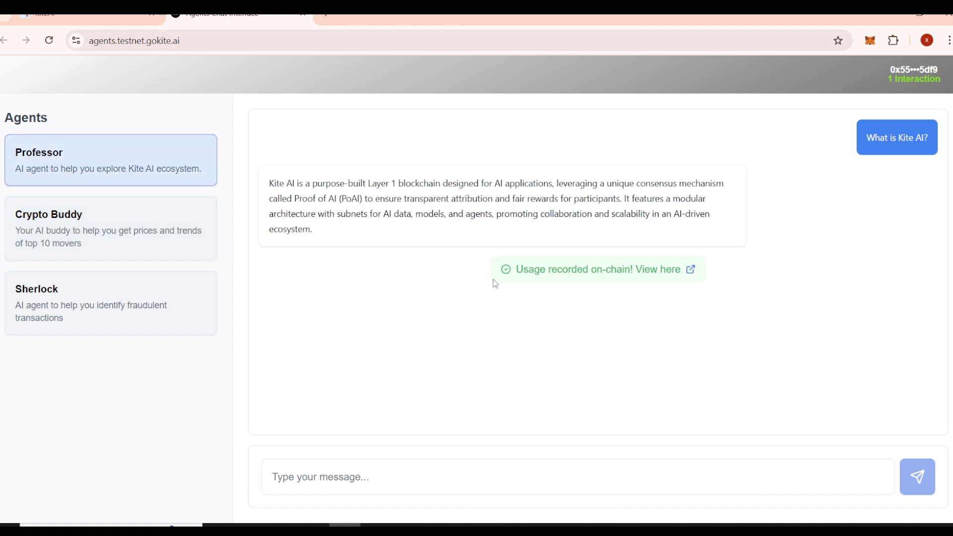
drag(494, 277, 705, 281)
click(743, 277)
click(87, 16)
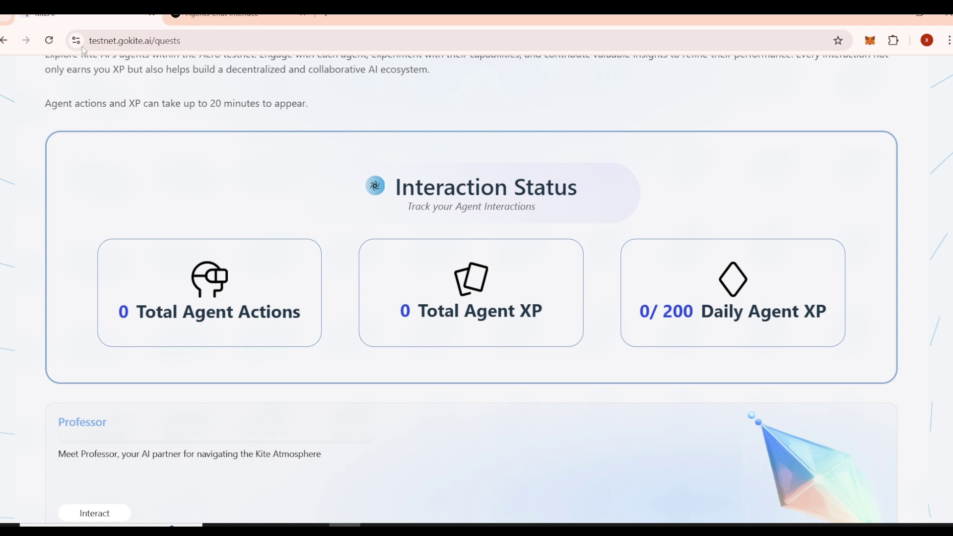
click(213, 16)
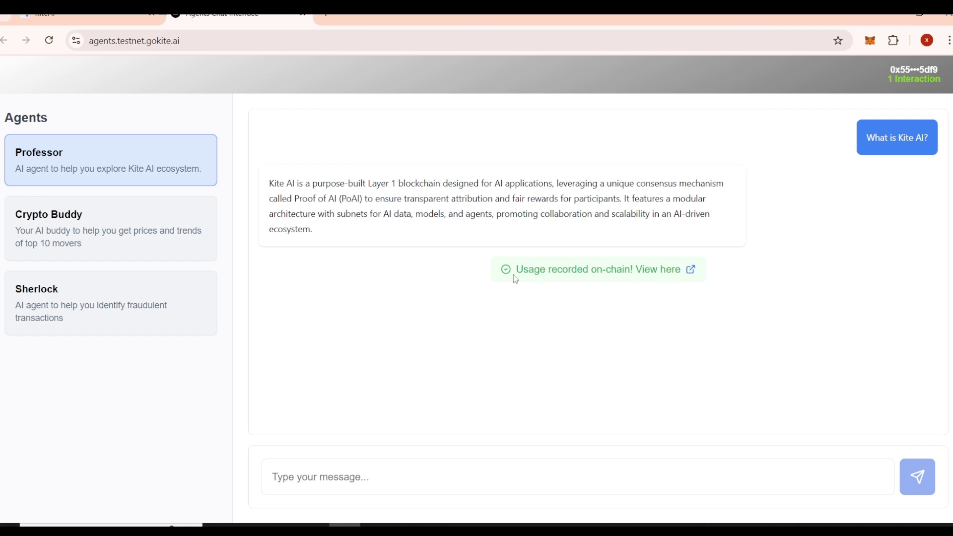
drag(518, 269, 565, 271)
click(489, 351)
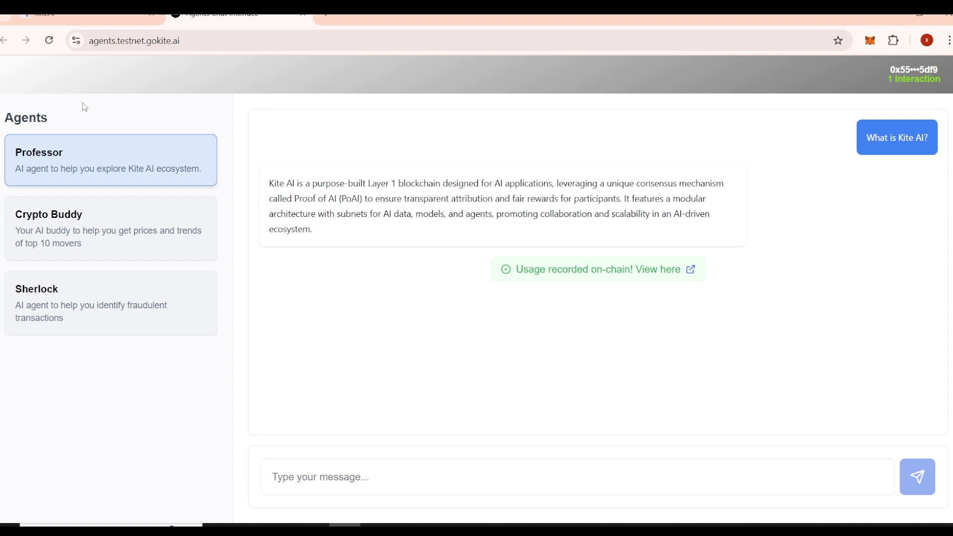
Step: Reload the quests page and confirm Daily Agent XP and actions still show 0
click(75, 17)
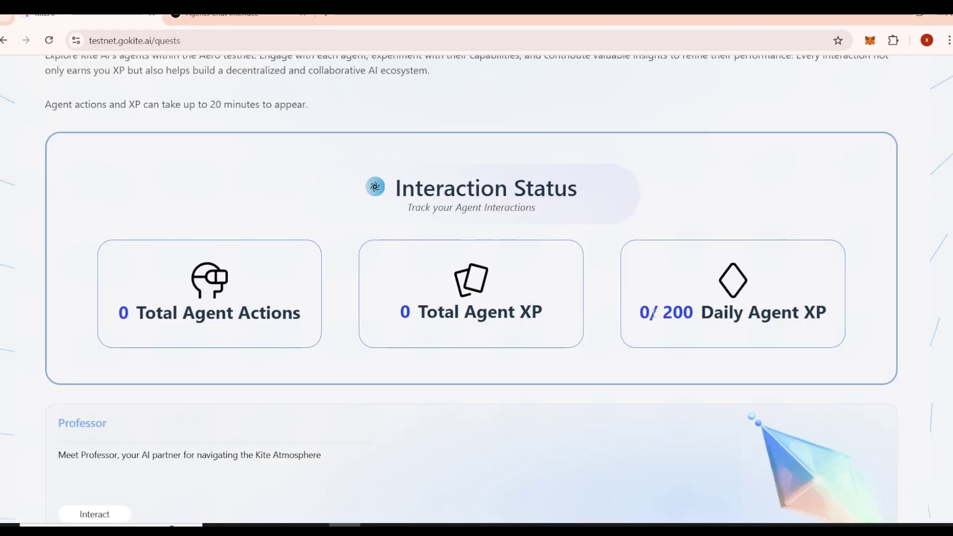
drag(671, 304, 820, 307)
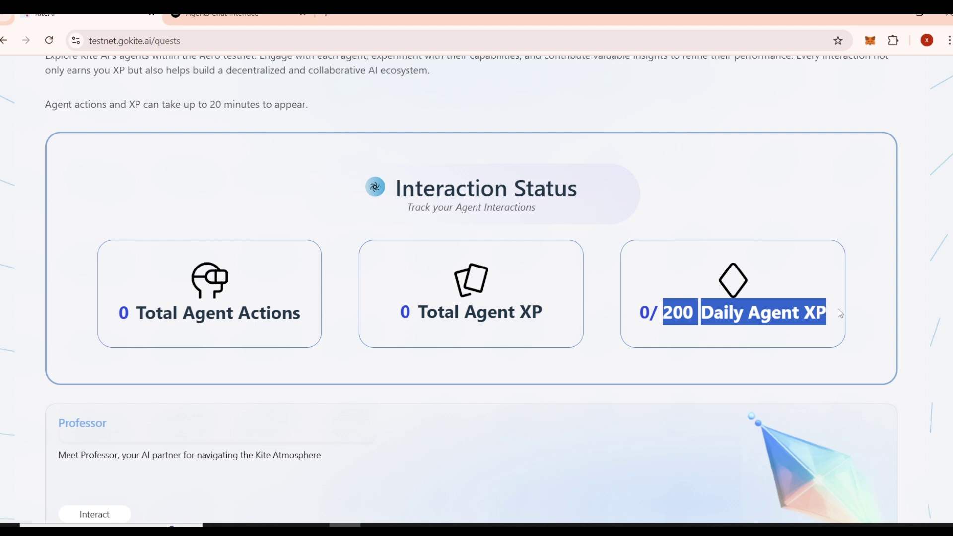
click(869, 318)
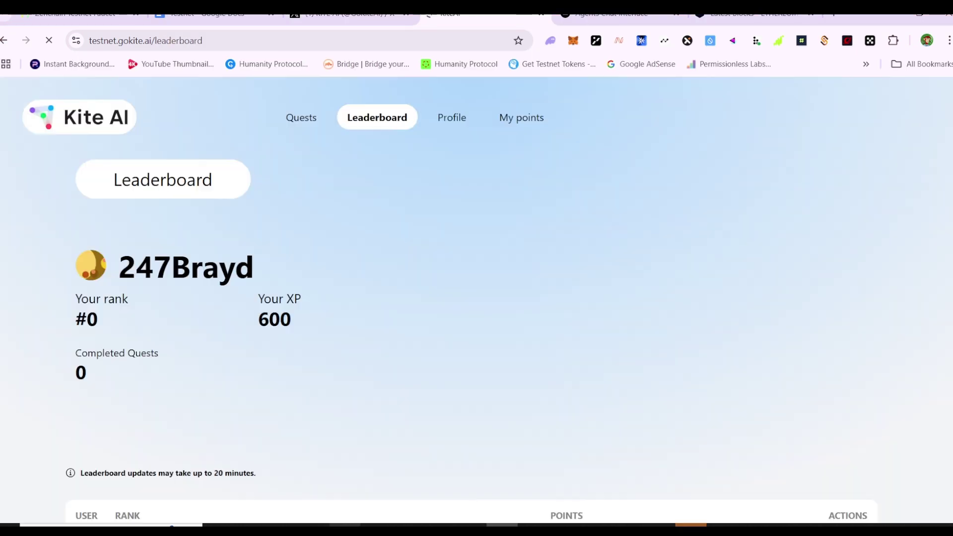
click(347, 521)
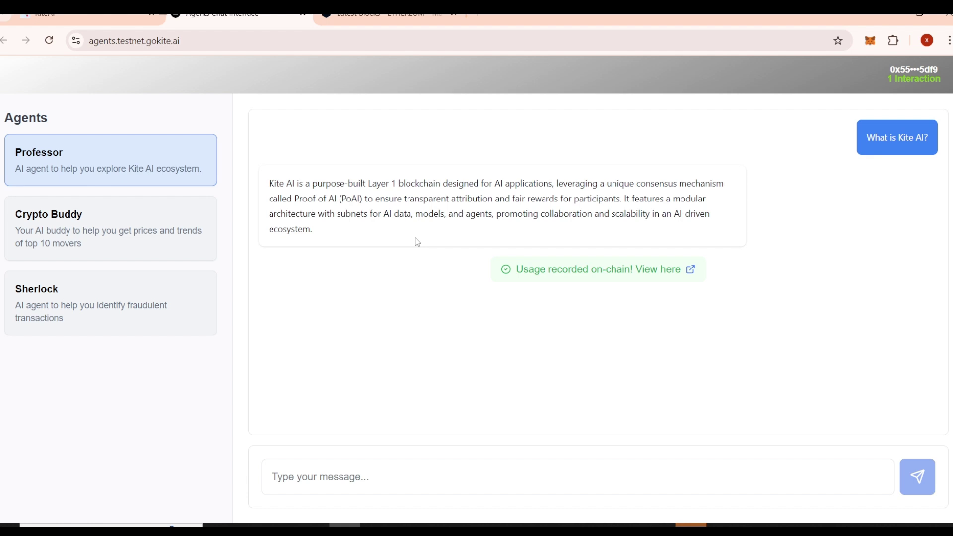
click(86, 16)
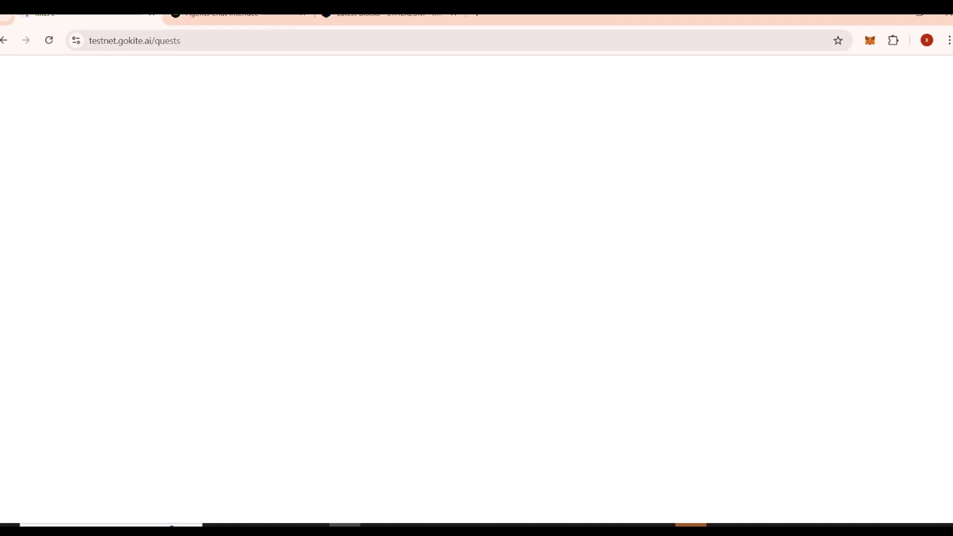
click(49, 40)
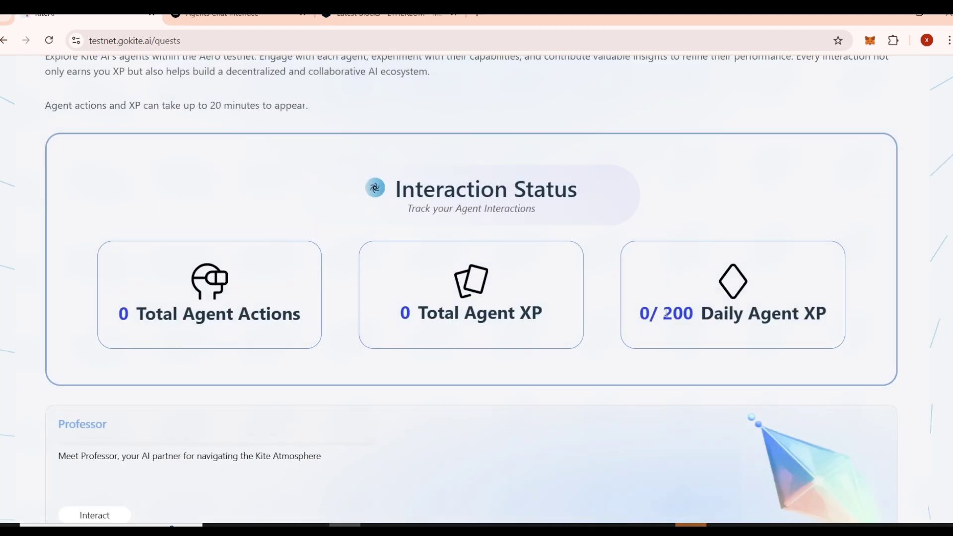
scroll(743, 292, up, 7)
scroll(743, 293, down, 10)
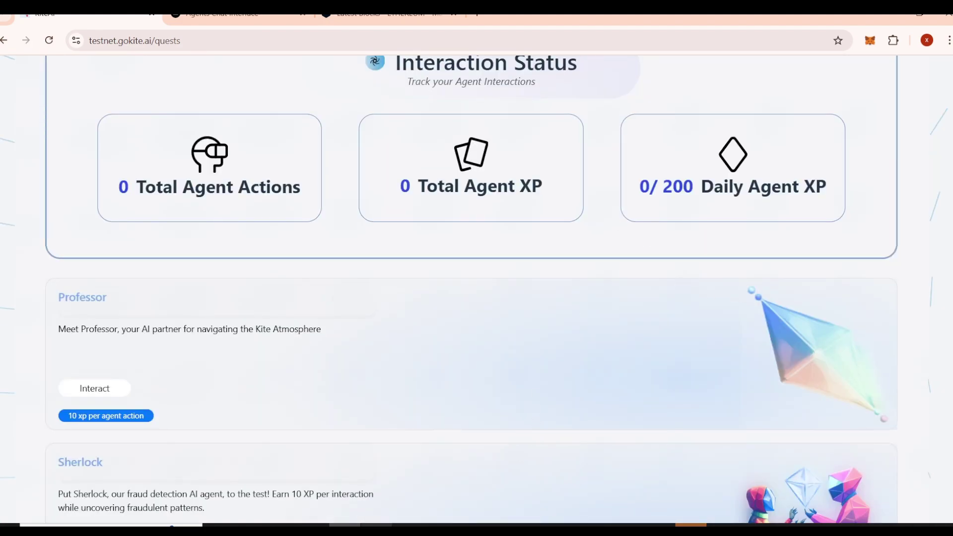
click(376, 525)
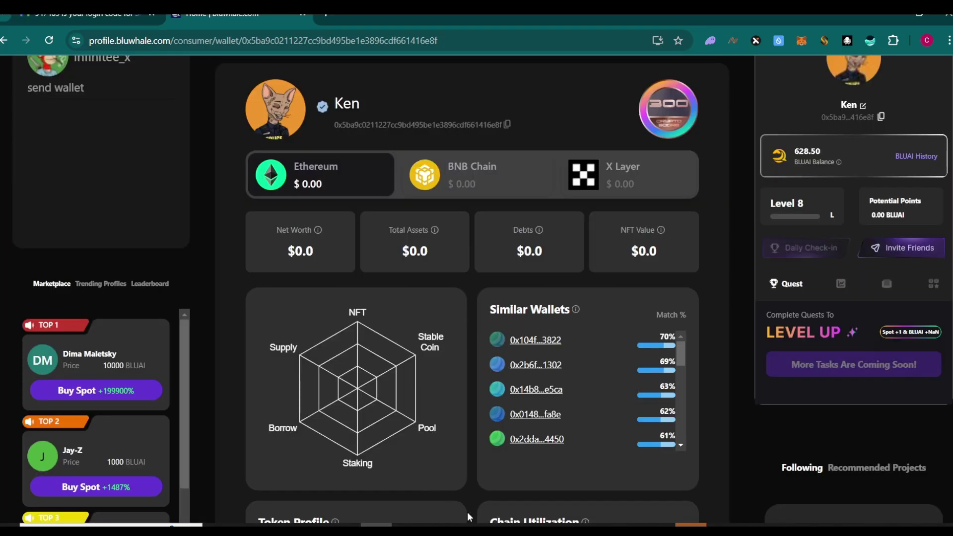
Step: Go back from the leaderboard to quests and check 21 agent actions and 200/200 daily XP
click(502, 524)
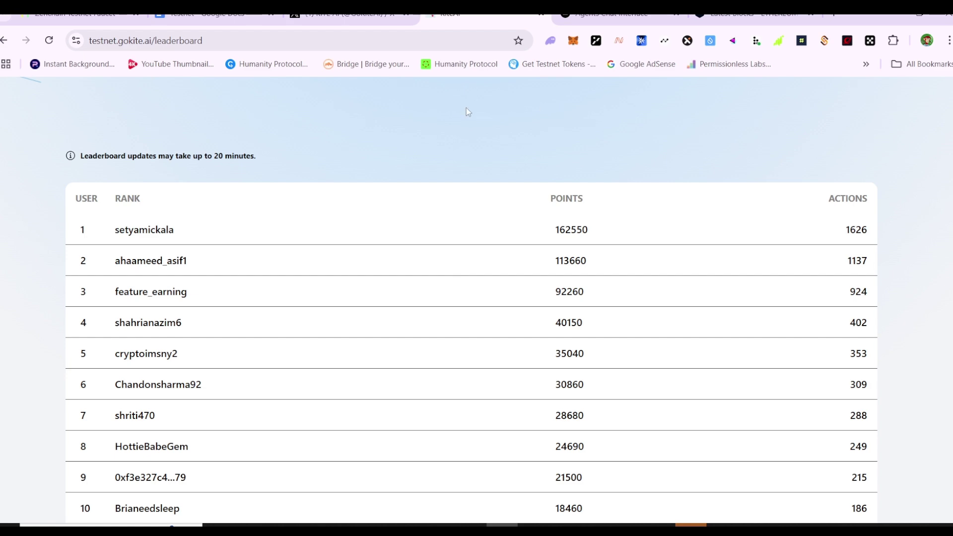
key(alt+Left)
scroll(928, 362, down, 8)
scroll(927, 362, up, 8)
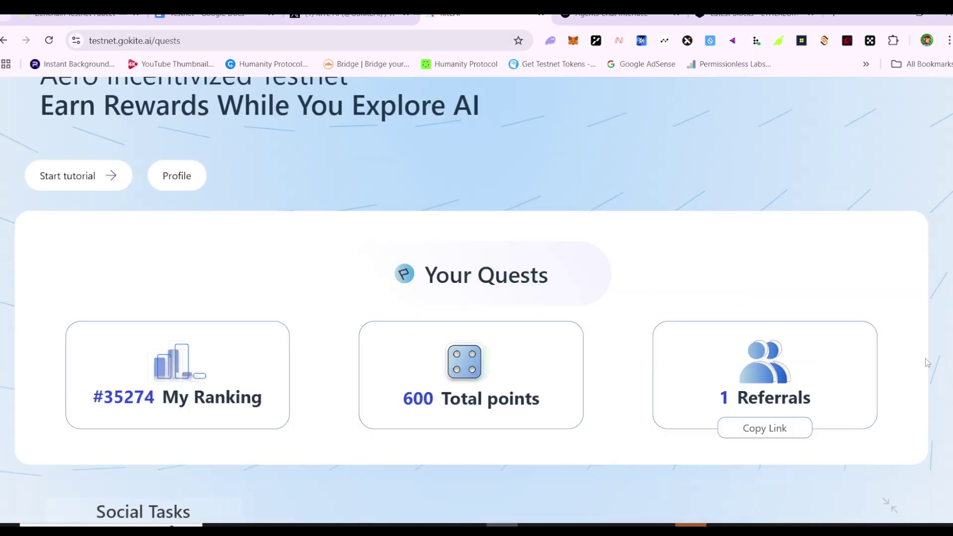
scroll(915, 394, down, 10)
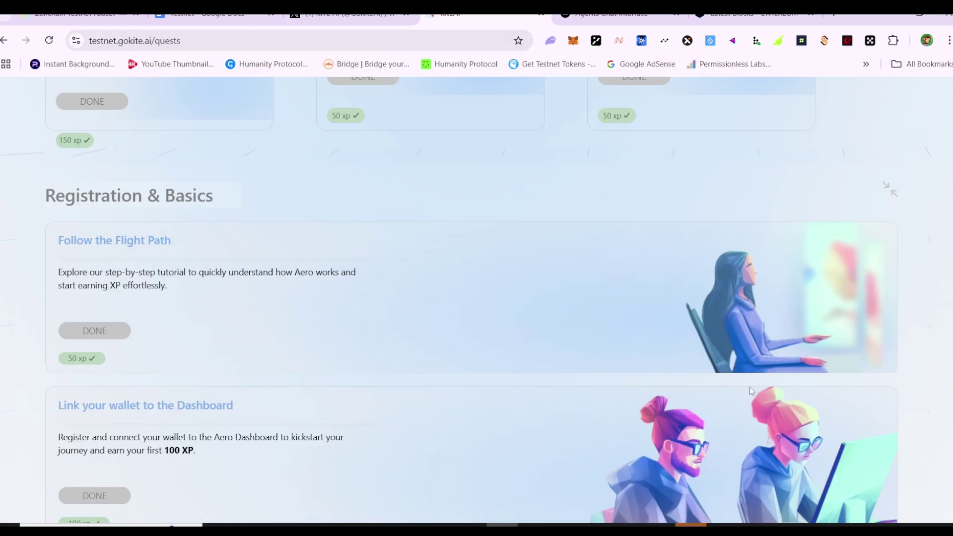
scroll(865, 358, down, 15)
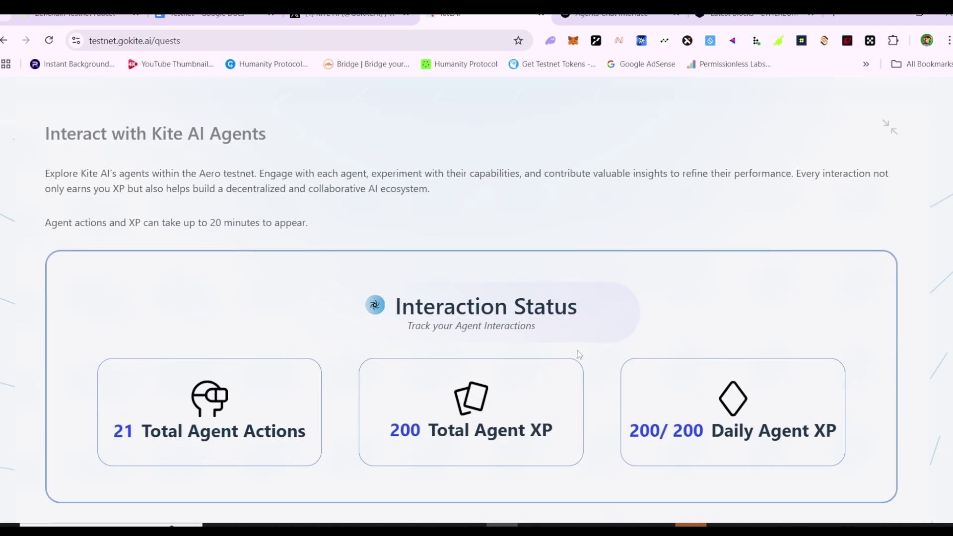
scroll(611, 373, down, 3)
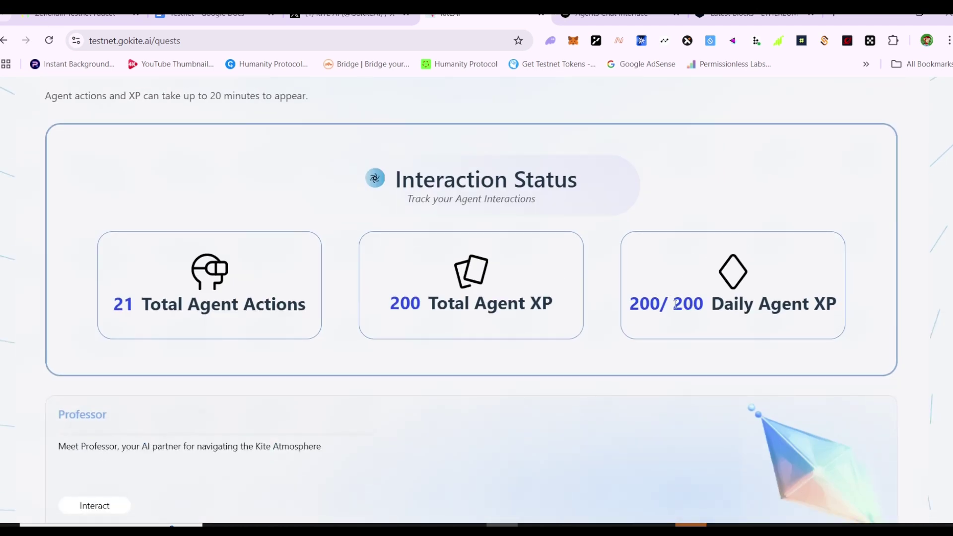
double_click(676, 304)
double_click(634, 302)
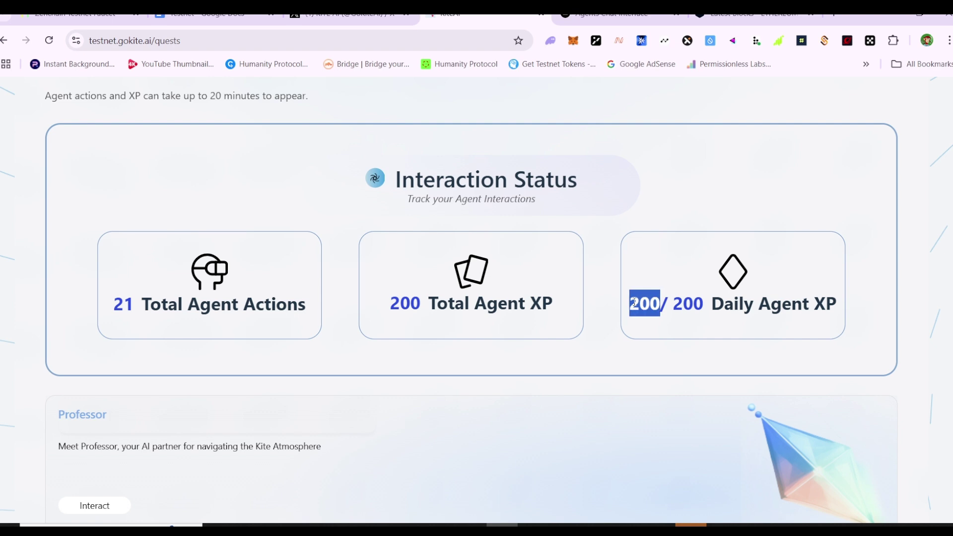
click(685, 297)
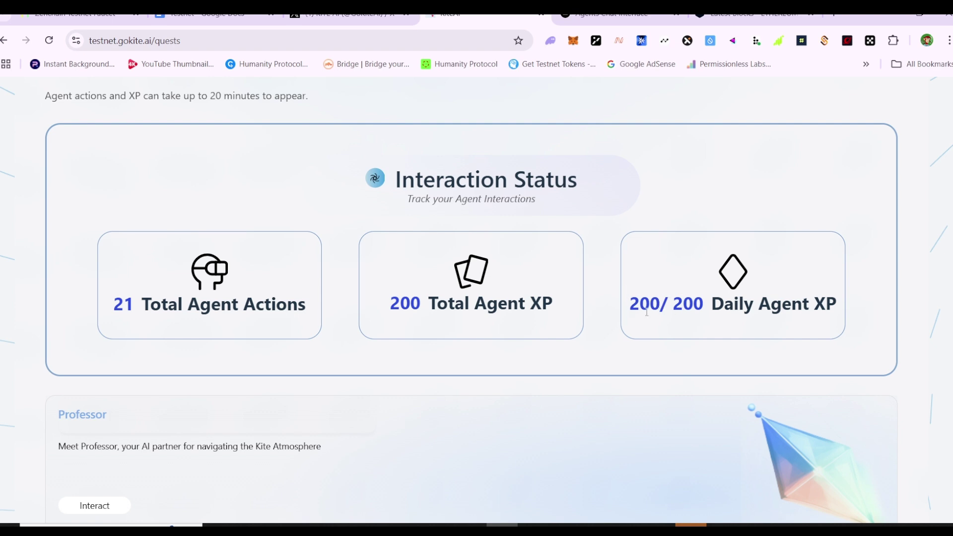